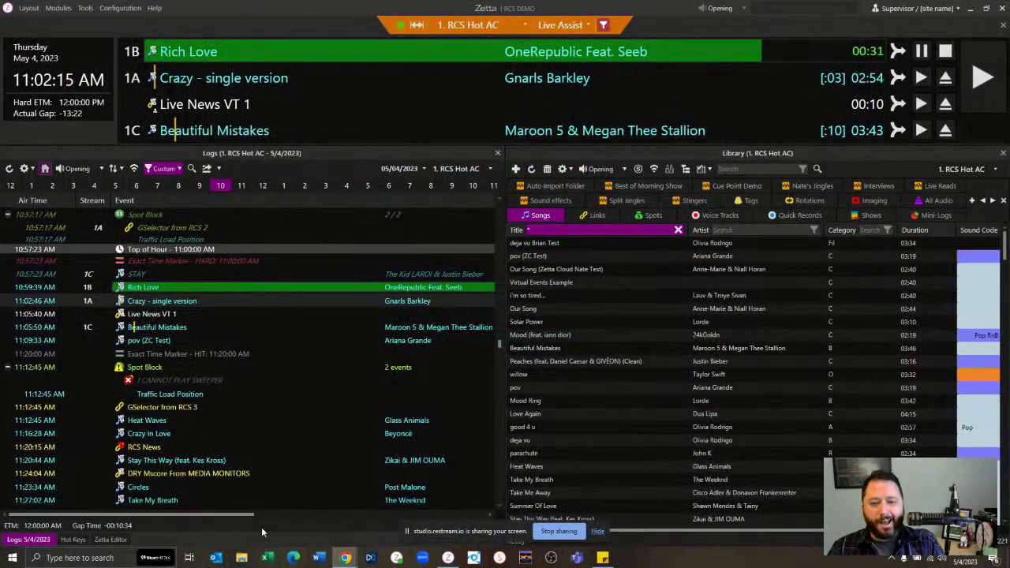
- Open the flat file assignments and display the Traffic Integration Classic Rock configuration
{"action": "left_click", "coordinate": [598, 531]}
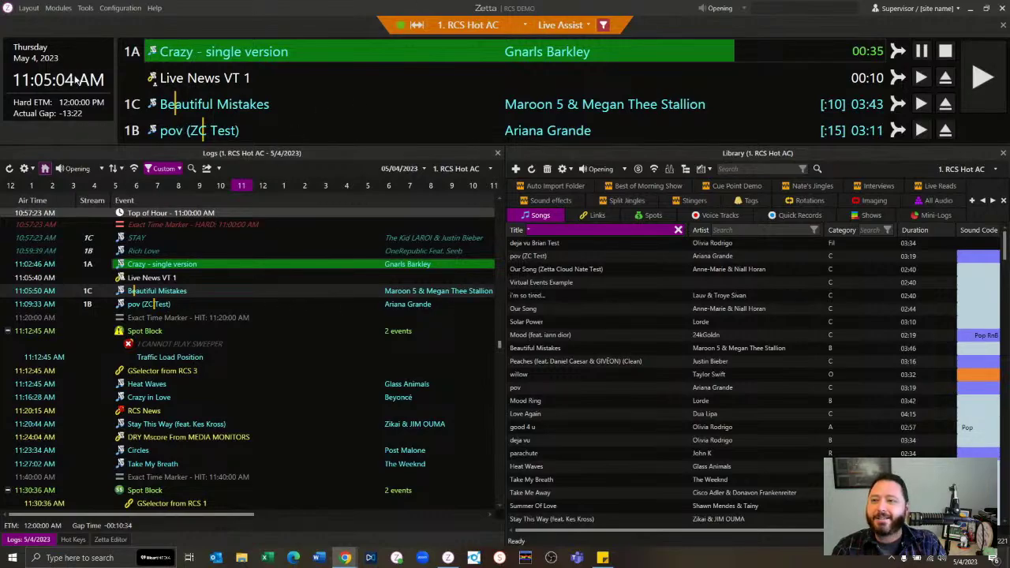
{"action": "left_click", "coordinate": [113, 9]}
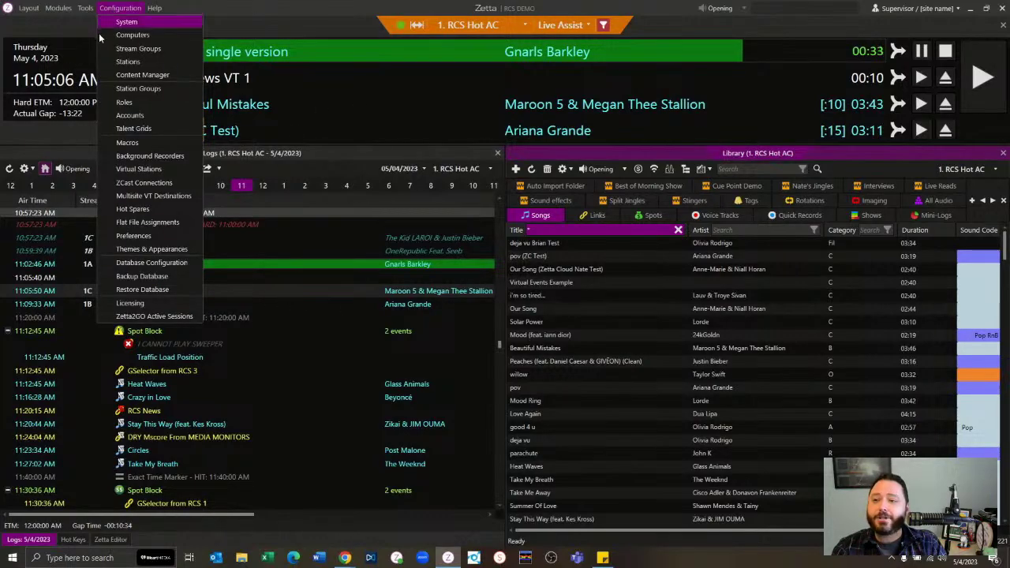
{"action": "left_click", "coordinate": [149, 226]}
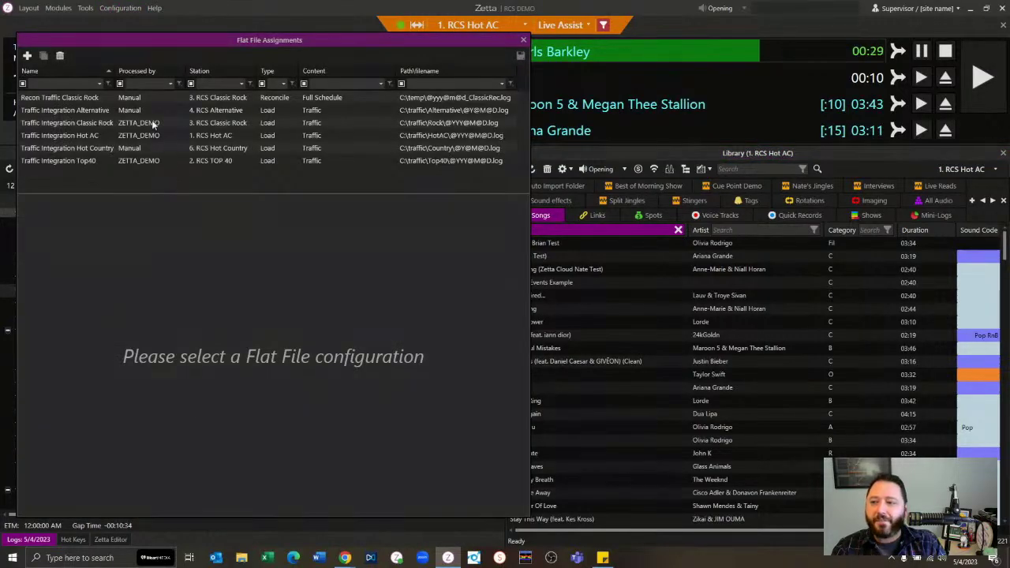
{"action": "left_click", "coordinate": [153, 124]}
{"action": "left_click_drag", "start_coordinate": [170, 44], "coordinate": [403, 41]}
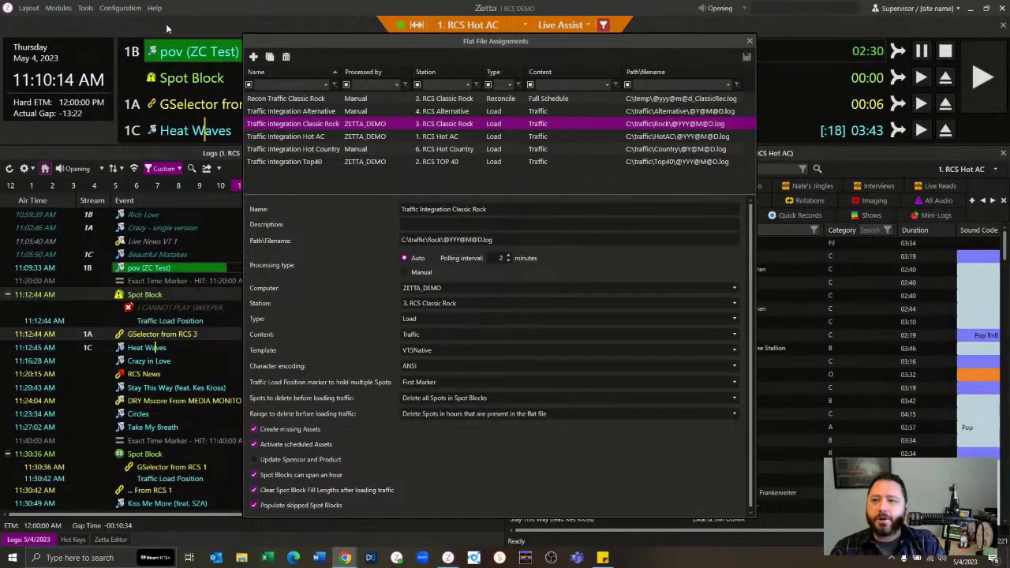
- Check where flat file assignments are accessed and how their list can be filtered by station
{"action": "left_click", "coordinate": [119, 10]}
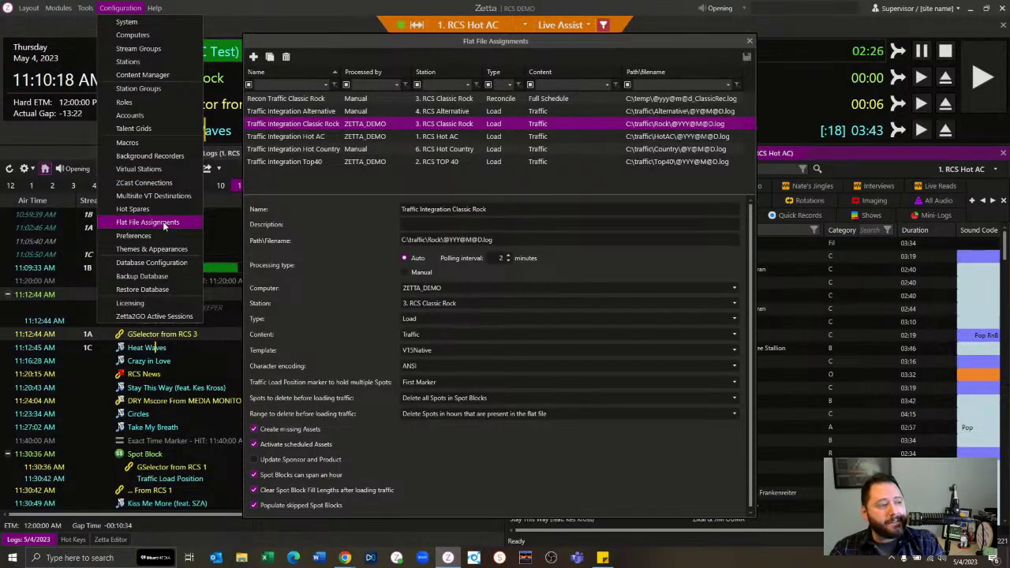
{"action": "left_click", "coordinate": [364, 190]}
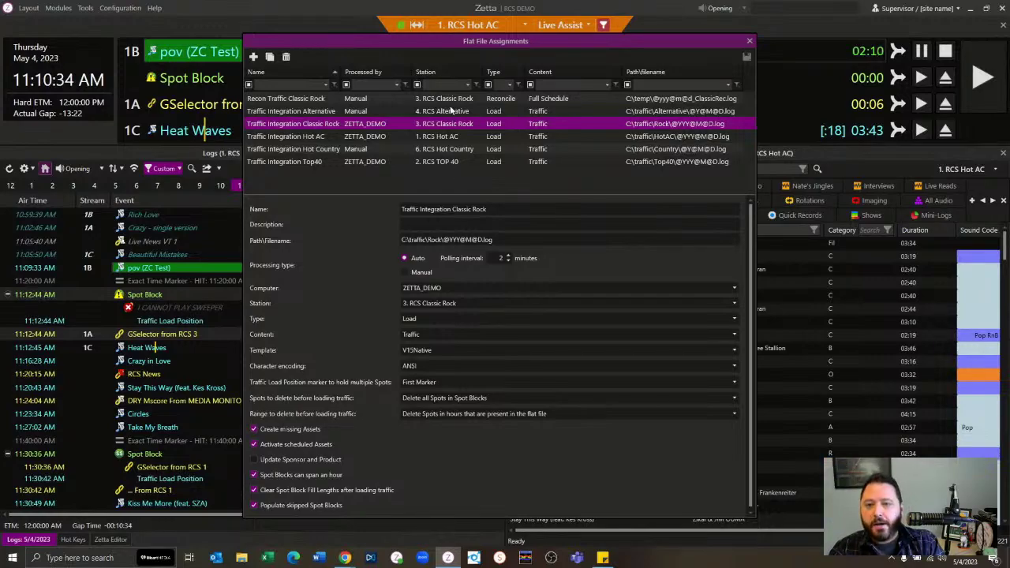
{"action": "left_click", "coordinate": [437, 83]}
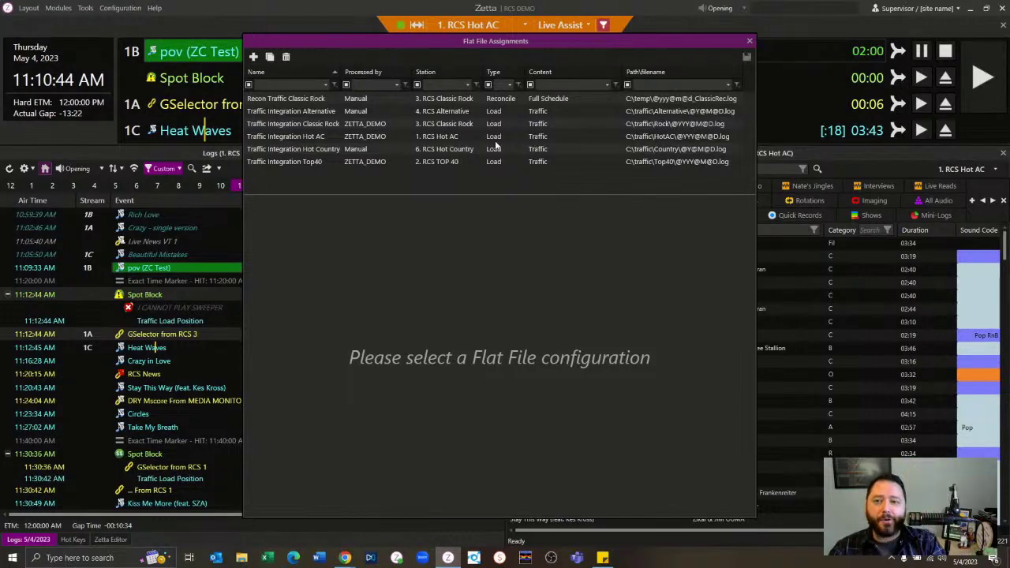
{"action": "left_click", "coordinate": [469, 85]}
{"action": "left_click", "coordinate": [469, 86]}
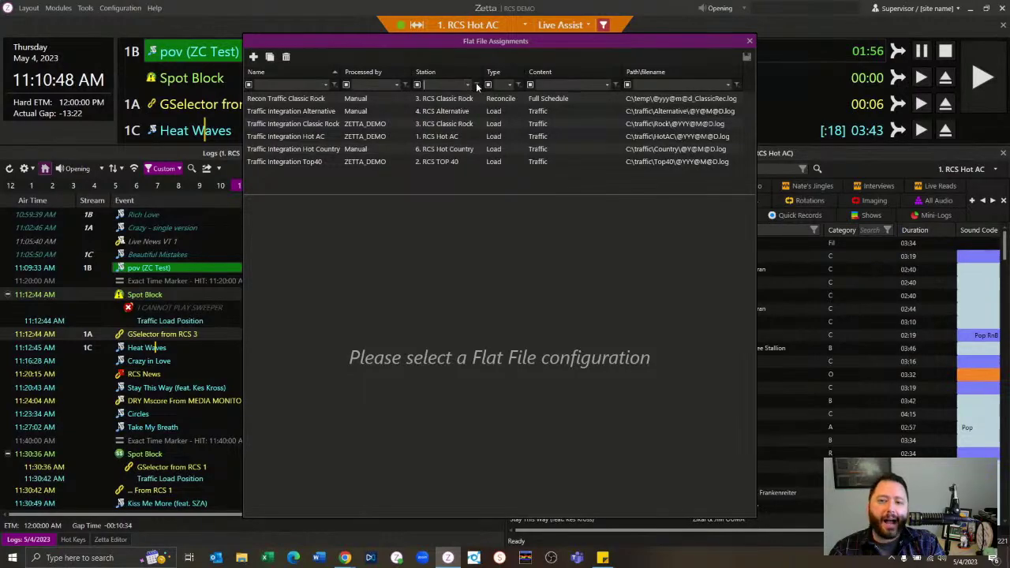
- Select the Traffic Integration Classic Rock assignment and examine its name and path/filename
{"action": "left_click", "coordinate": [450, 125]}
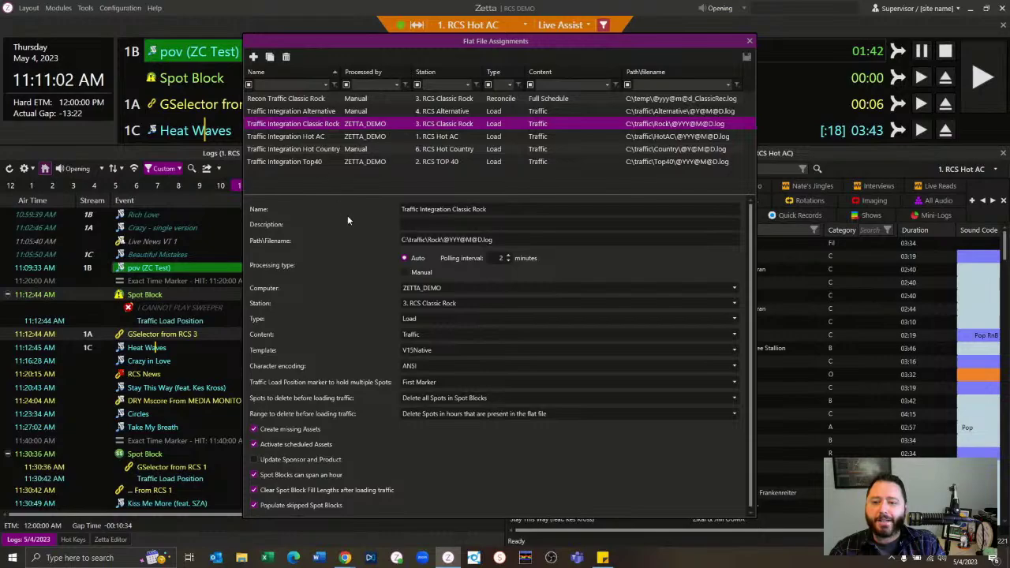
{"action": "left_click", "coordinate": [489, 210]}
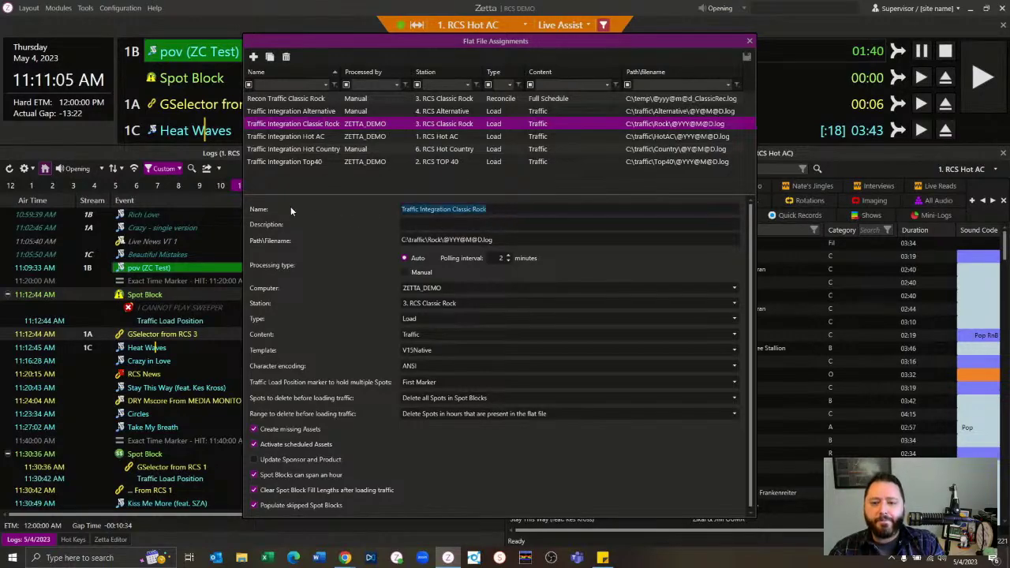
{"action": "left_click", "coordinate": [495, 208]}
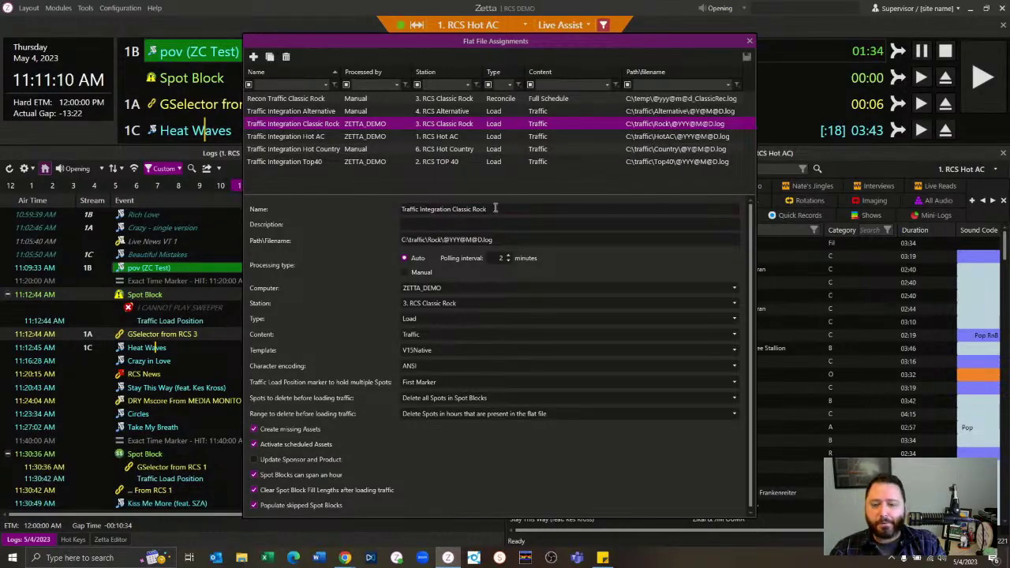
{"action": "left_click", "coordinate": [465, 221]}
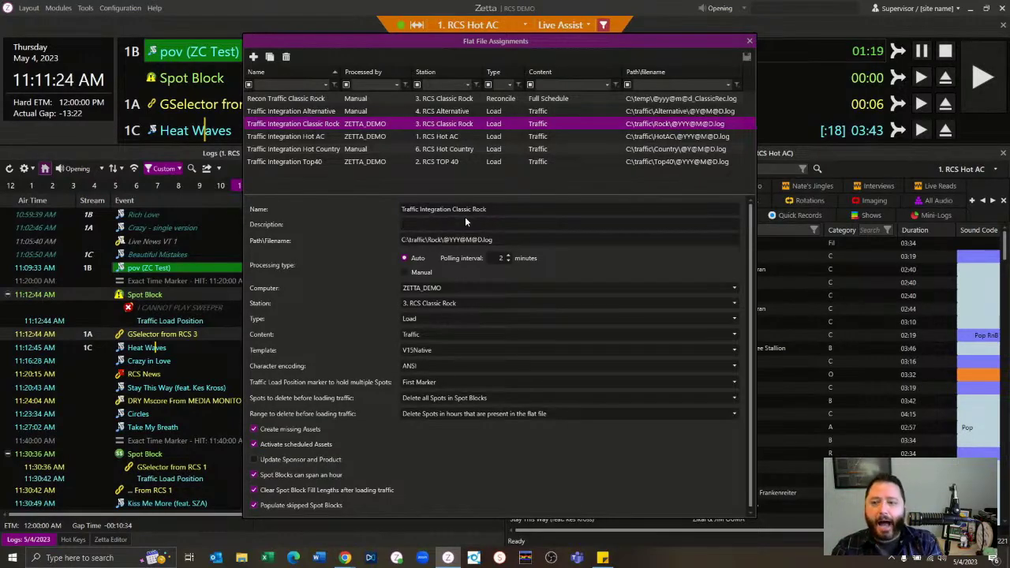
{"action": "left_click_drag", "start_coordinate": [524, 240], "coordinate": [374, 268]}
{"action": "left_click", "coordinate": [529, 240]}
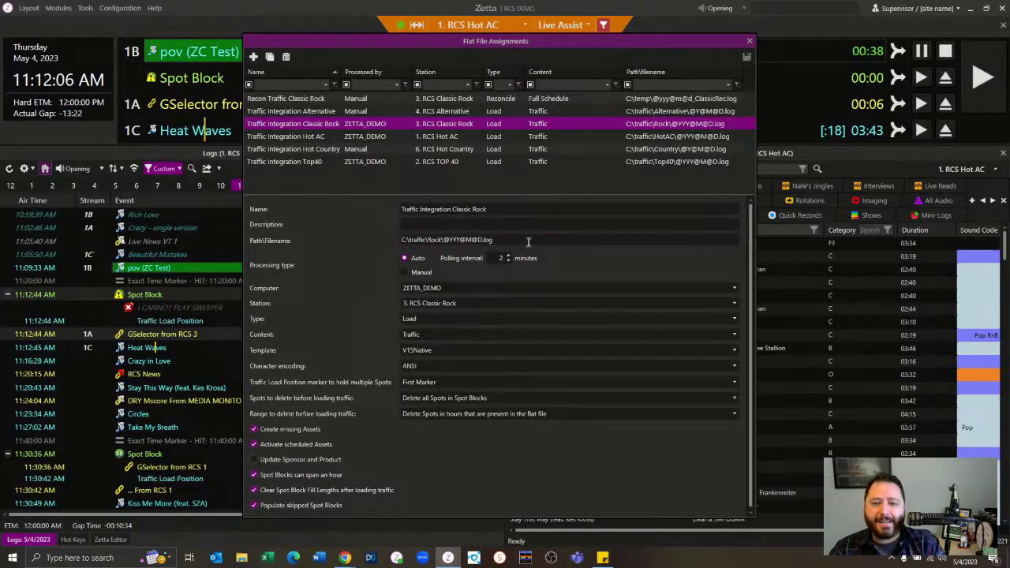
{"action": "left_click_drag", "start_coordinate": [528, 242], "coordinate": [289, 243]}
{"action": "left_click", "coordinate": [561, 241]}
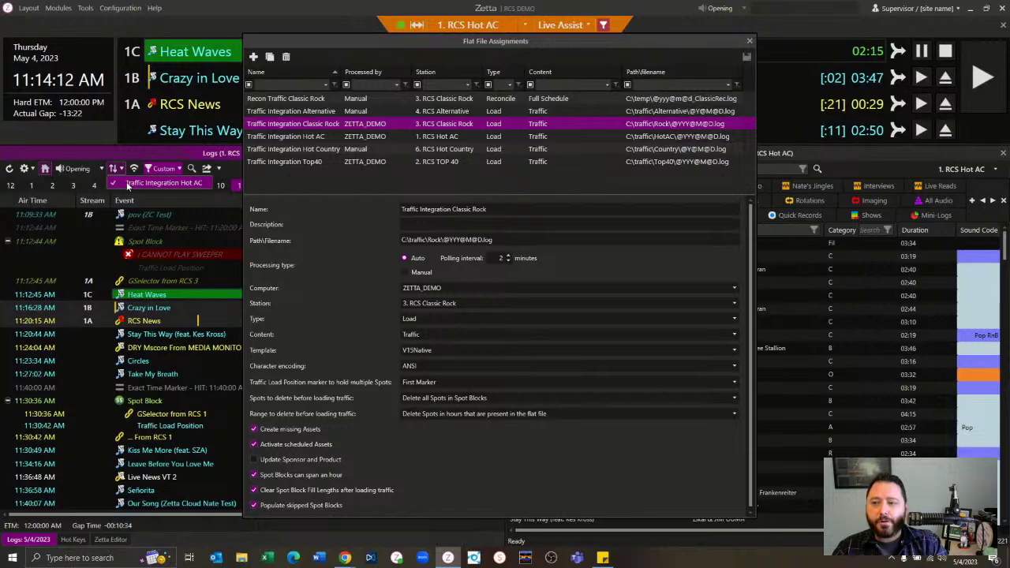
- Try a manual flat file load with Traffic Integration Hot AC, limiting the hours to 1 PM through 11 PM, and close it without running
{"action": "left_click", "coordinate": [127, 185]}
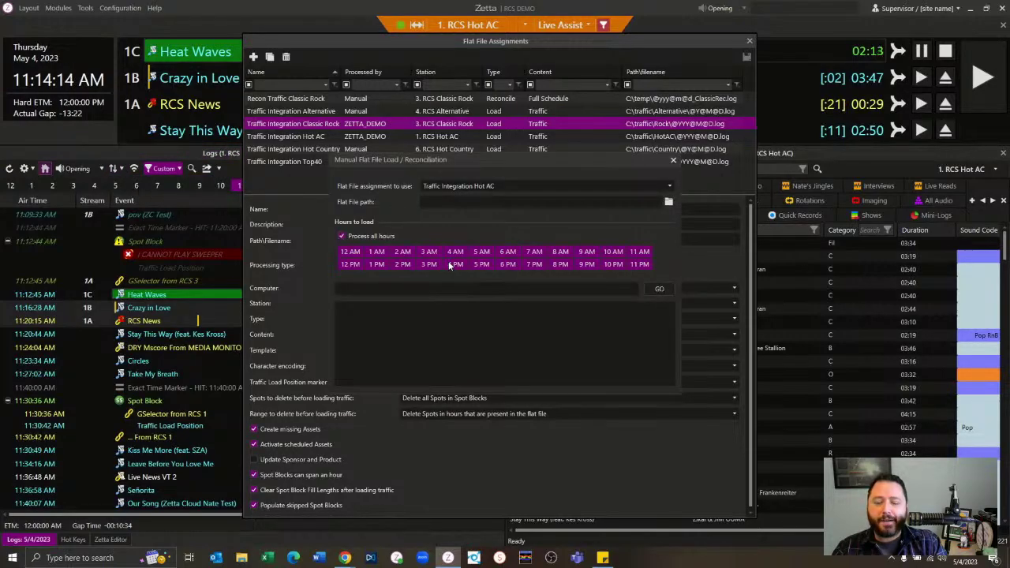
{"action": "left_click", "coordinate": [359, 237]}
{"action": "left_click", "coordinate": [377, 264]}
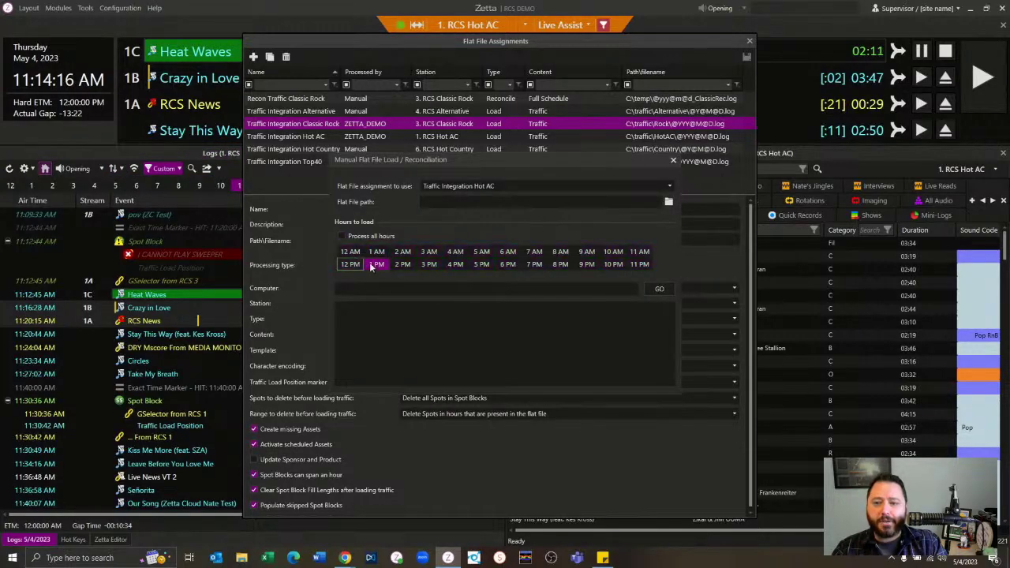
{"action": "left_click_drag", "start_coordinate": [370, 266], "coordinate": [638, 265]}
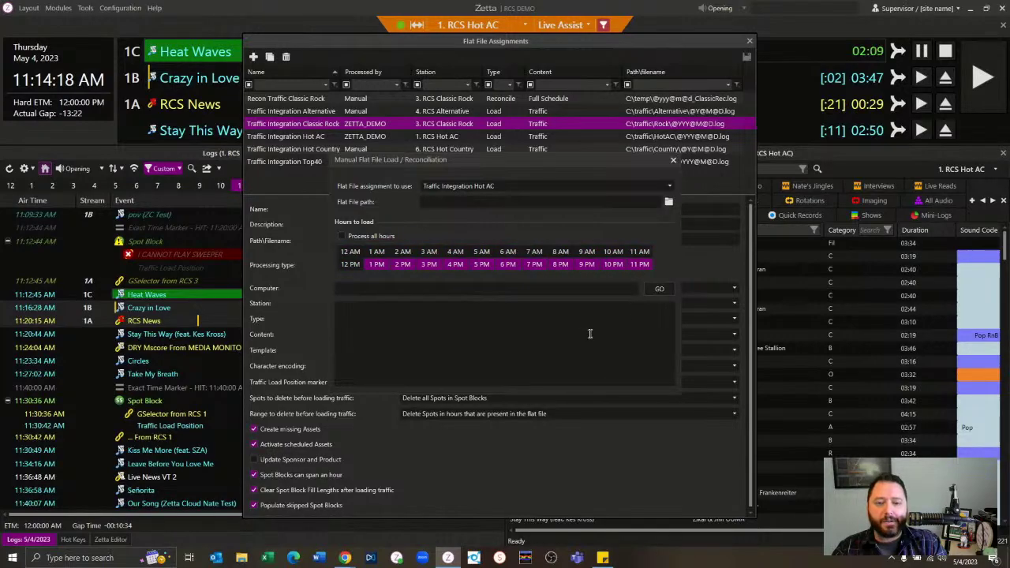
{"action": "left_click", "coordinate": [580, 202]}
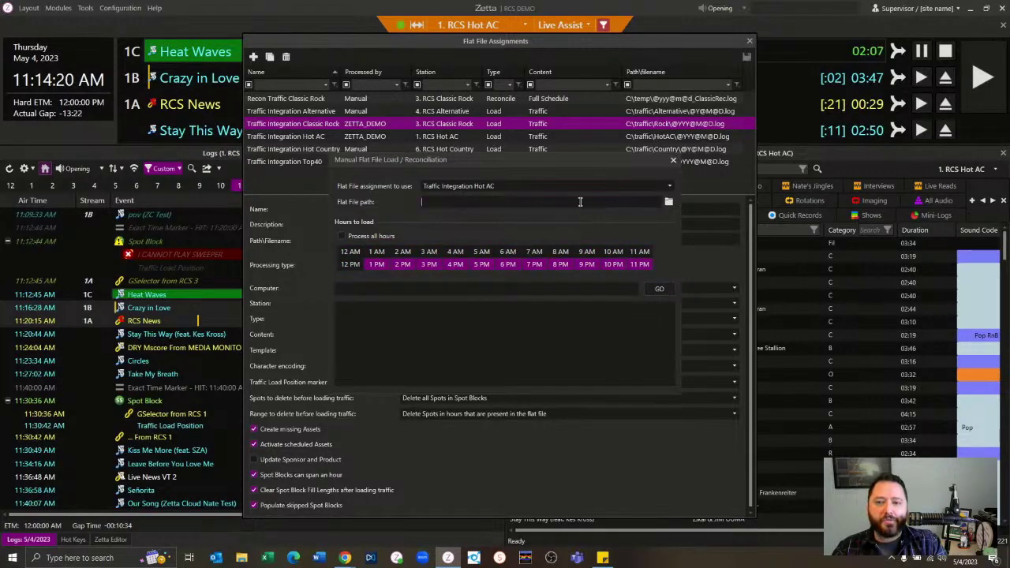
{"action": "left_click", "coordinate": [468, 190]}
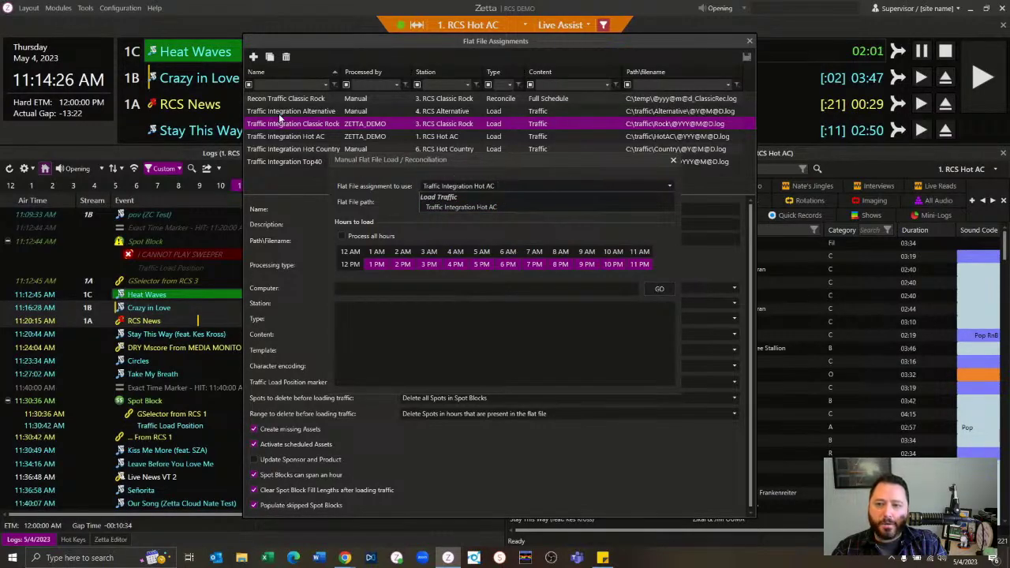
{"action": "left_click", "coordinate": [464, 207]}
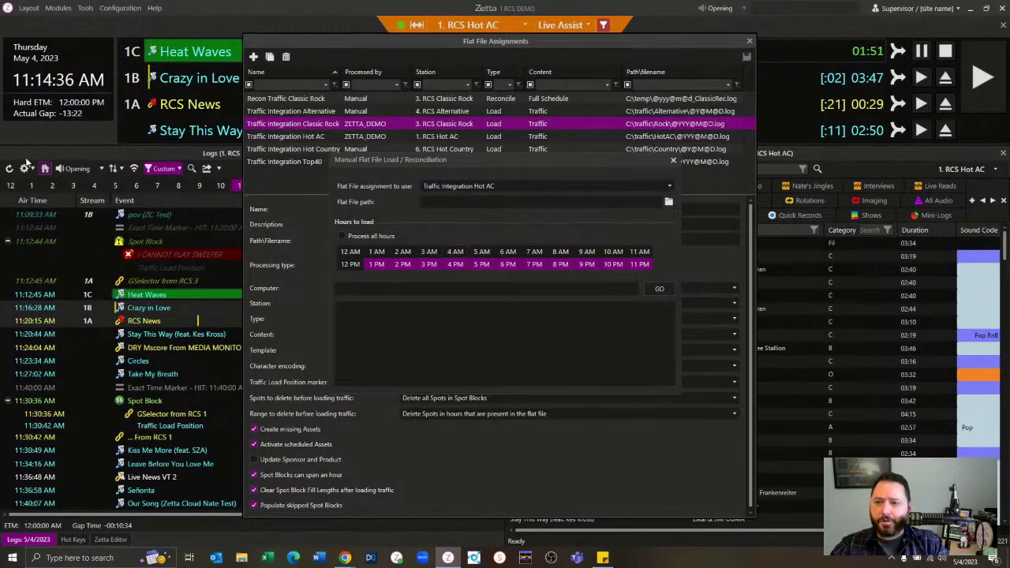
{"action": "left_click", "coordinate": [673, 161]}
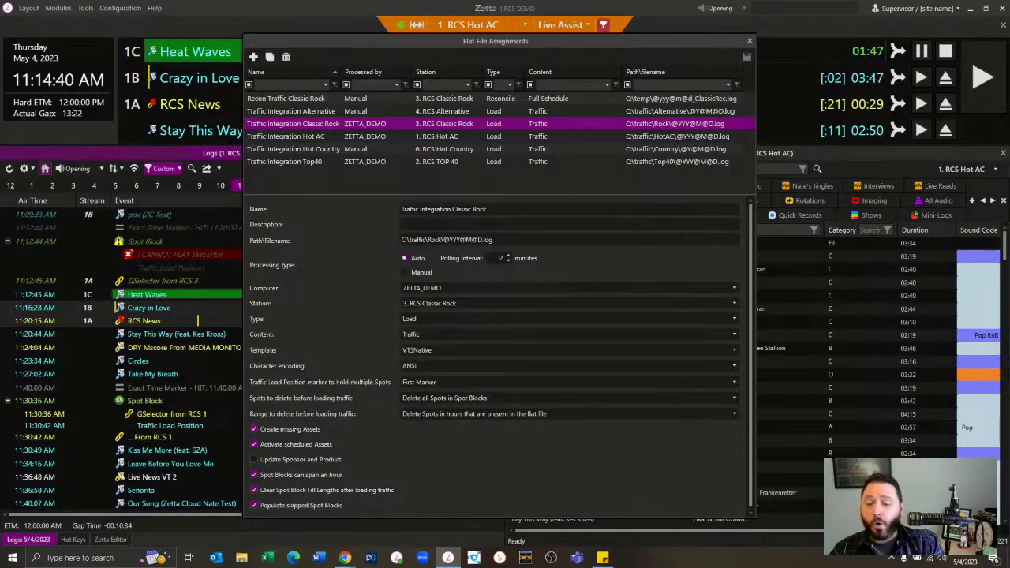
- Review the Classic Rock assignment's name, the available load types and the .log extension in its path/filename
{"action": "key", "text": "alt+Tab"}
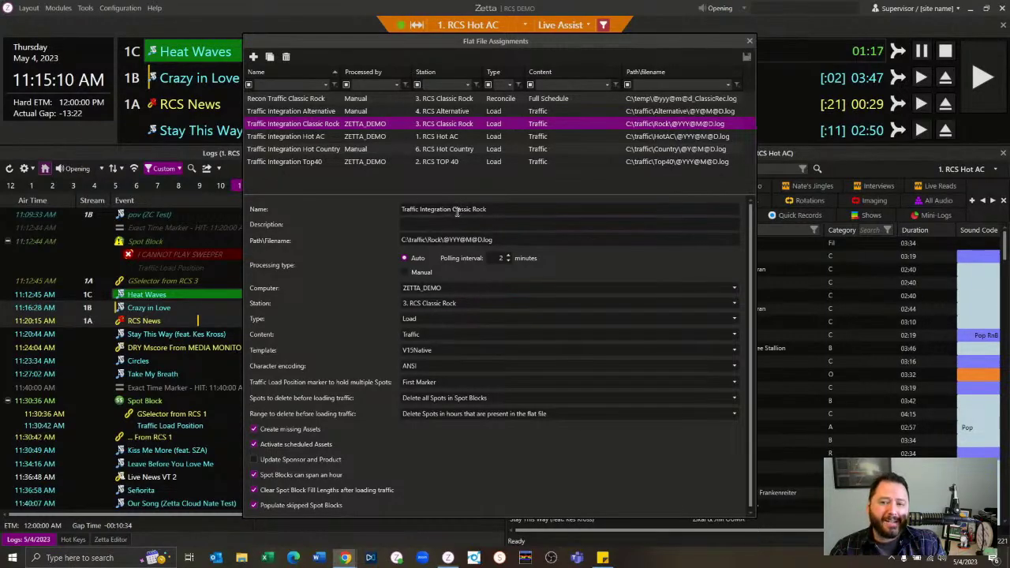
{"action": "left_click_drag", "start_coordinate": [454, 209], "coordinate": [658, 190]}
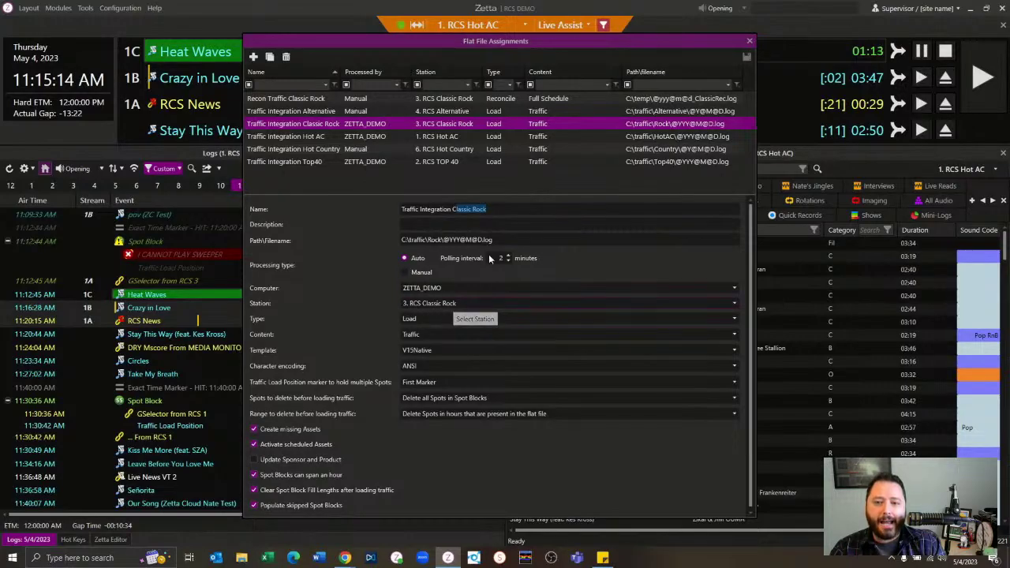
{"action": "left_click_drag", "start_coordinate": [511, 240], "coordinate": [314, 238]}
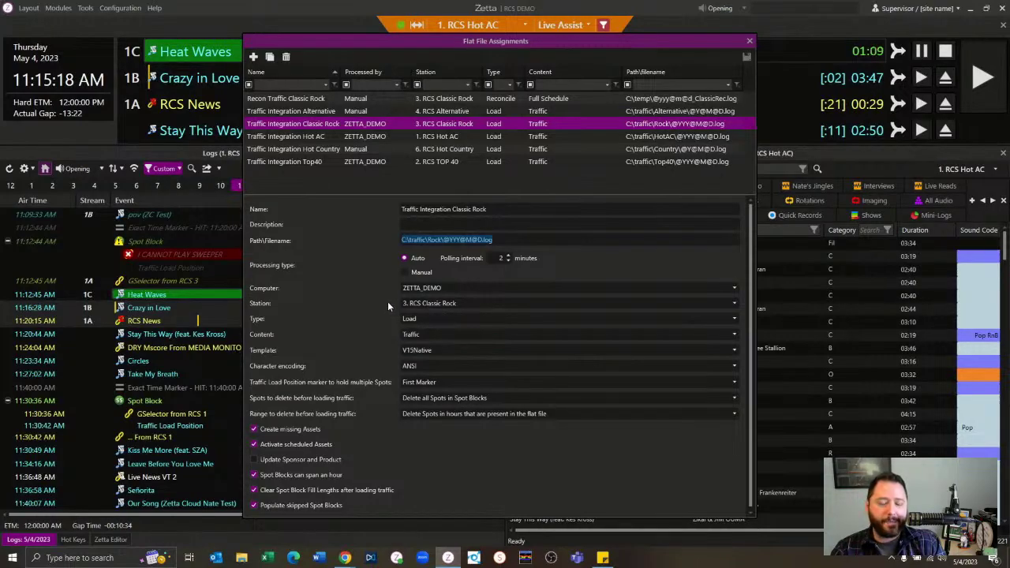
{"action": "left_click", "coordinate": [430, 319]}
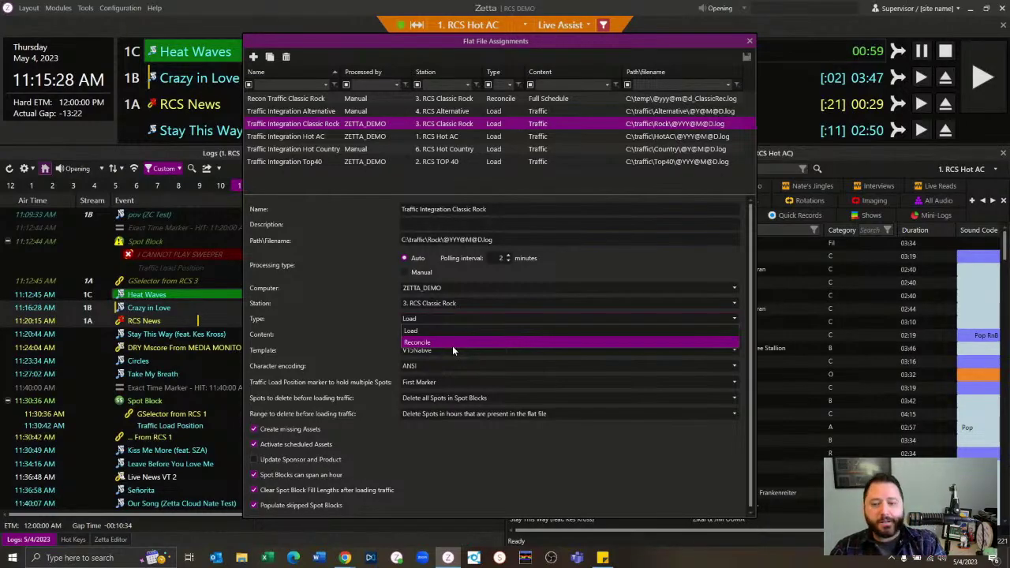
{"action": "left_click", "coordinate": [300, 329]}
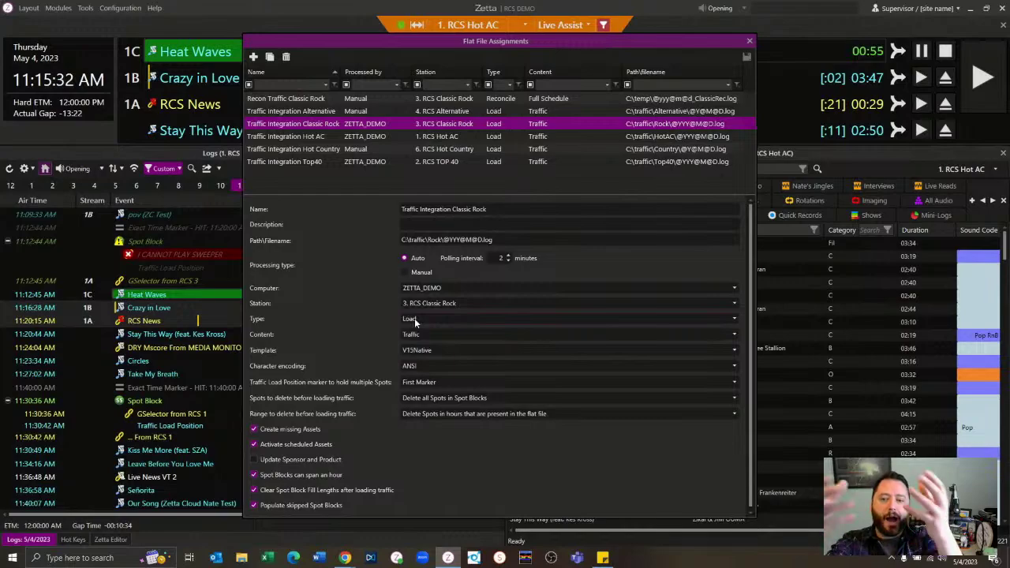
{"action": "double_click", "coordinate": [439, 240]}
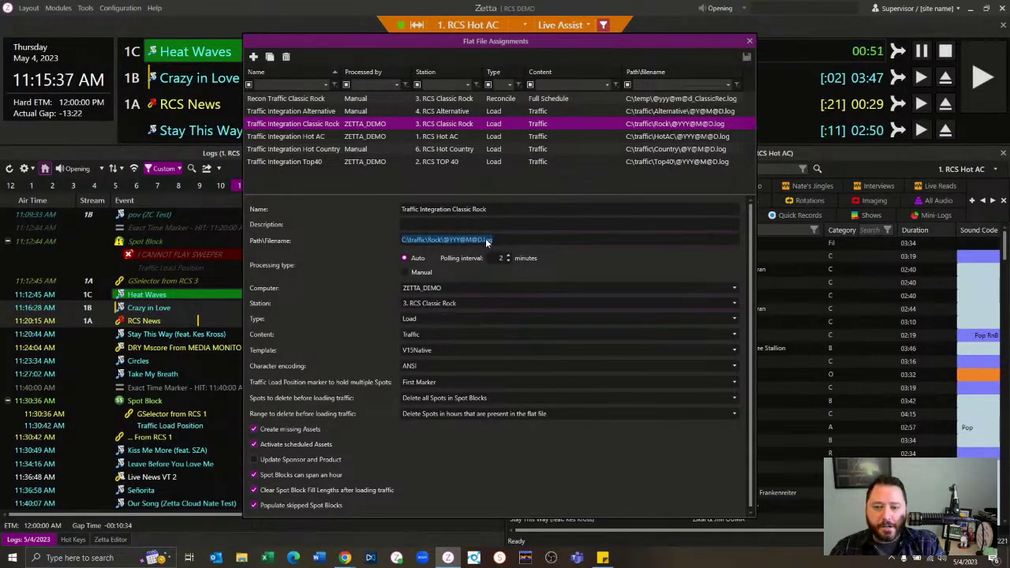
{"action": "left_click_drag", "start_coordinate": [500, 239], "coordinate": [483, 240]}
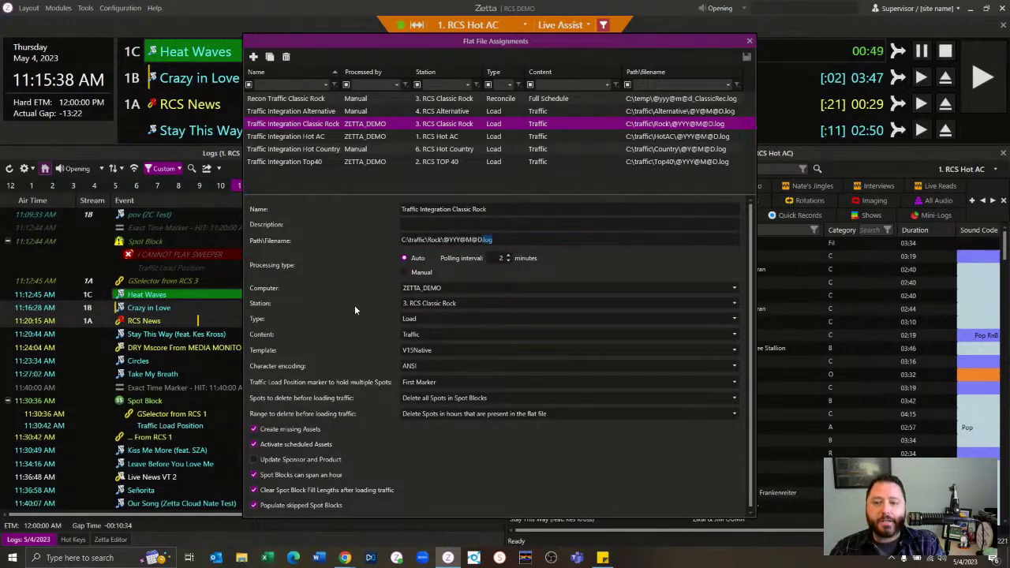
- Review which content types the Traffic Integration Classic Rock assignment can load, keeping Traffic as the choice
{"action": "left_click", "coordinate": [438, 334]}
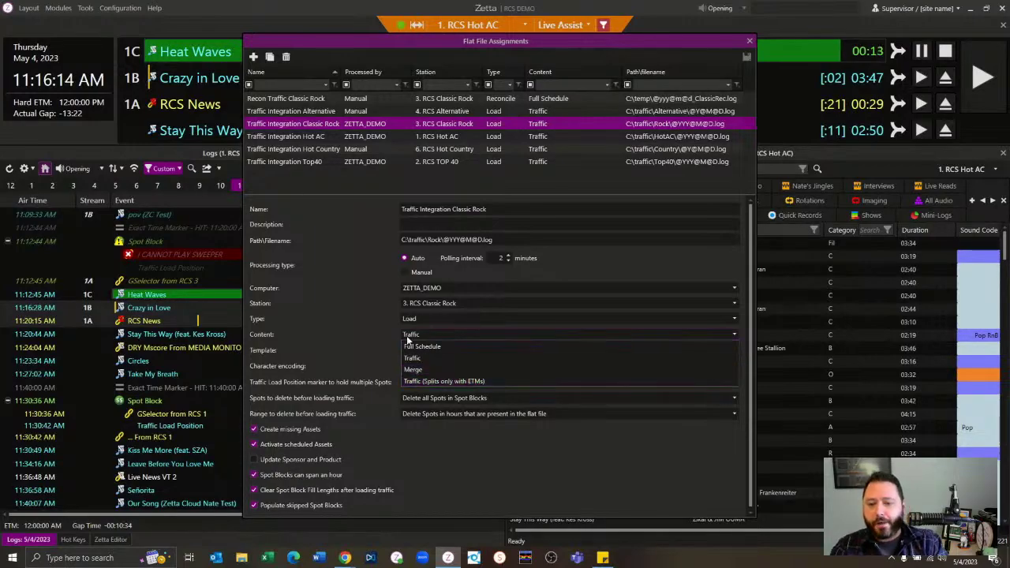
{"action": "left_click", "coordinate": [367, 338]}
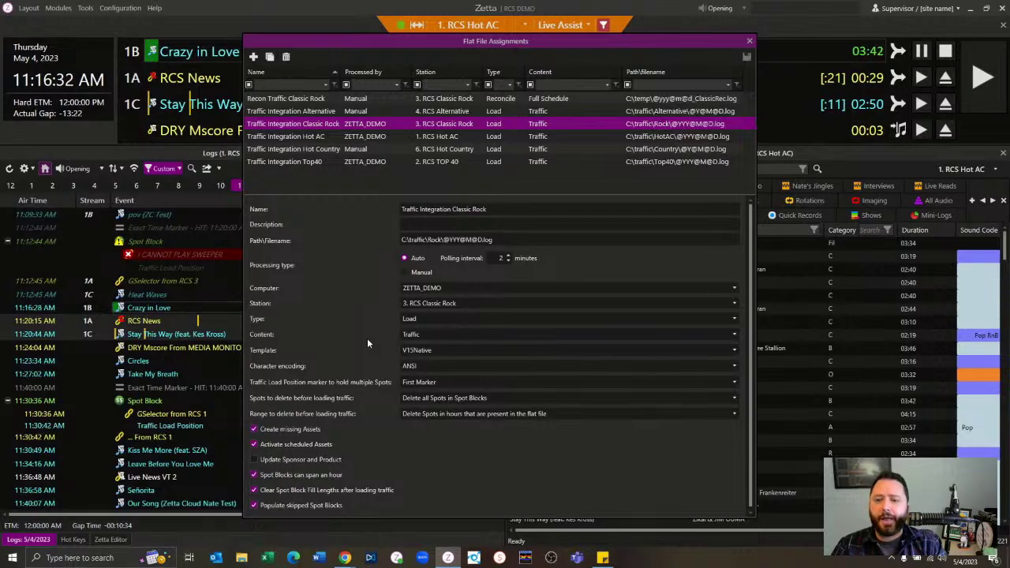
{"action": "left_click", "coordinate": [442, 335]}
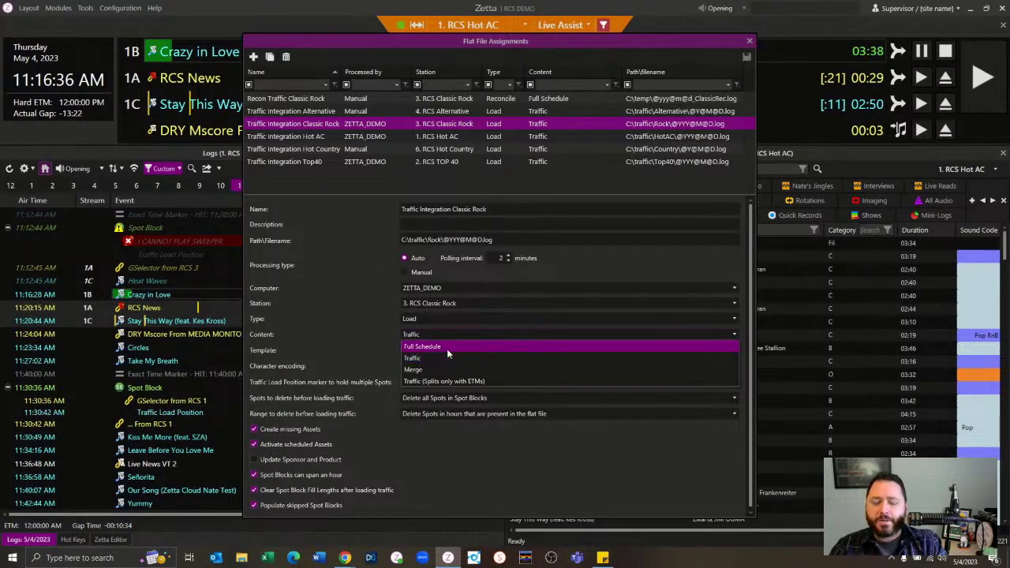
{"action": "left_click", "coordinate": [348, 344]}
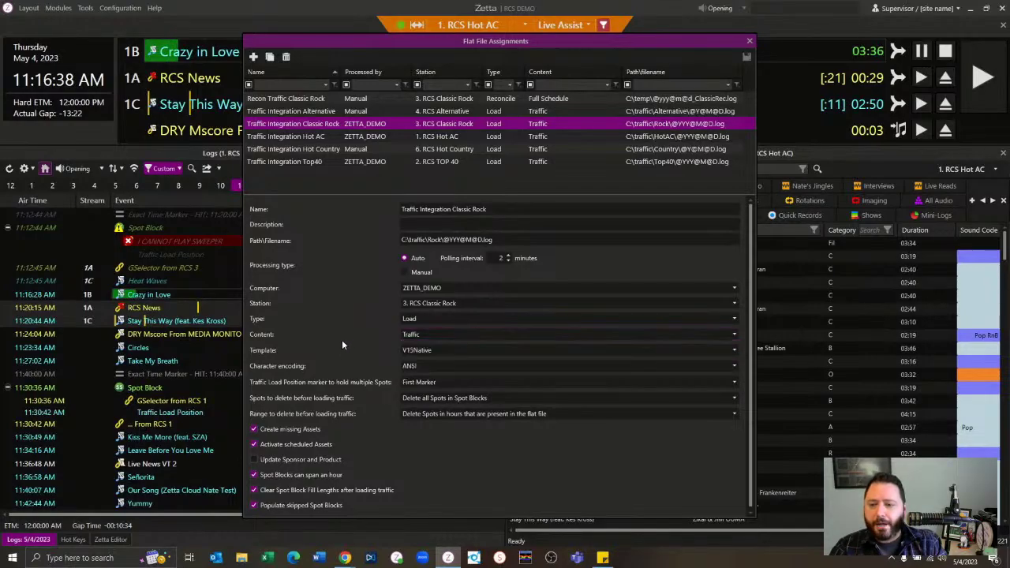
- Look through the templates and character encodings available for the Classic Rock assignment without changing either
{"action": "left_click", "coordinate": [456, 349]}
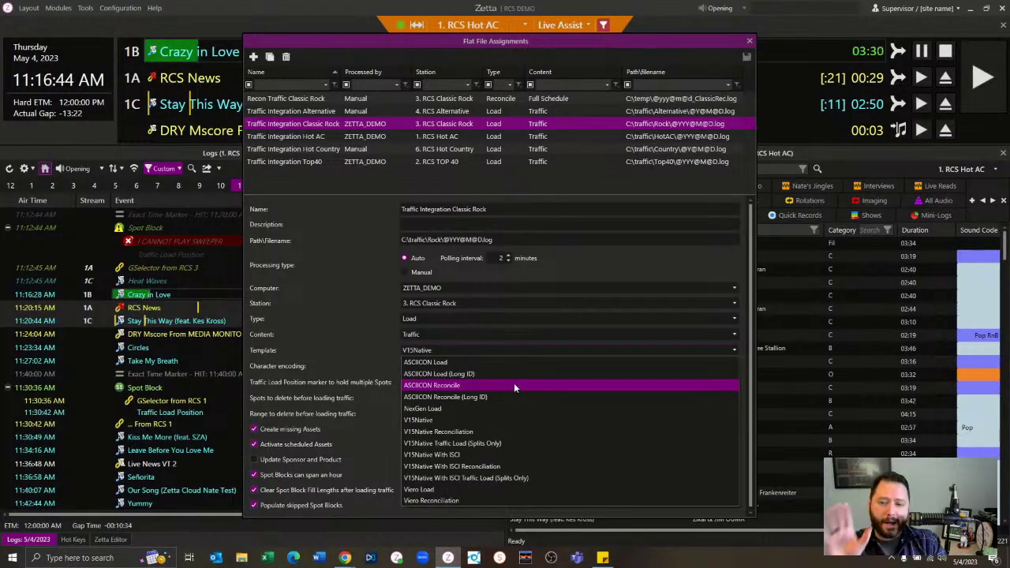
{"action": "left_click", "coordinate": [289, 350]}
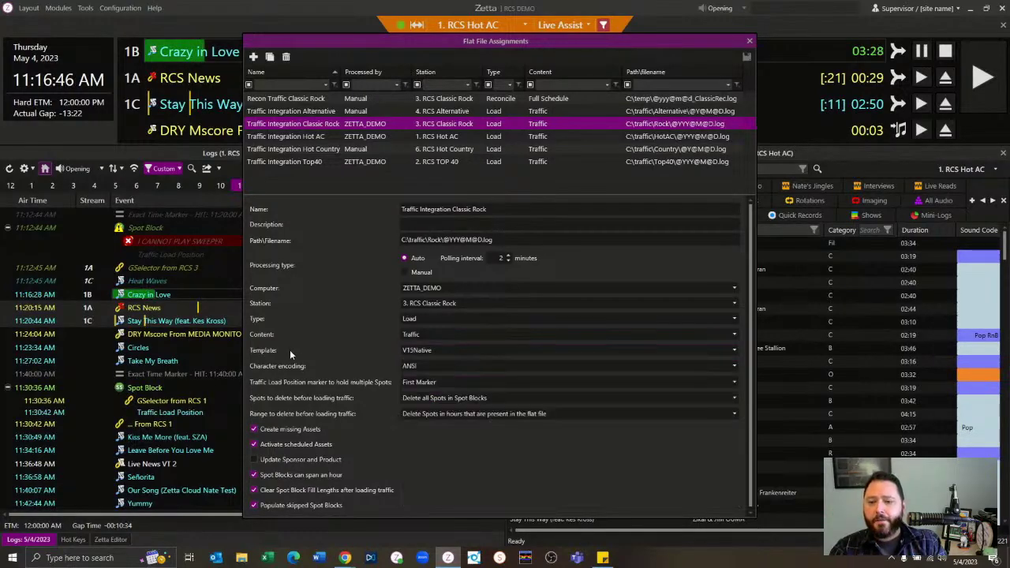
{"action": "left_click", "coordinate": [425, 365]}
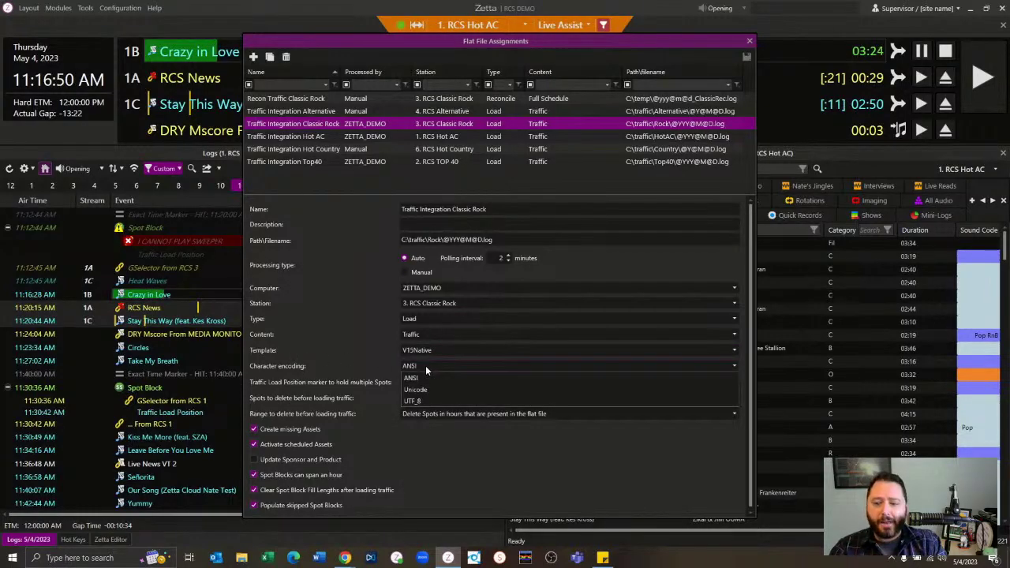
{"action": "left_click", "coordinate": [307, 362]}
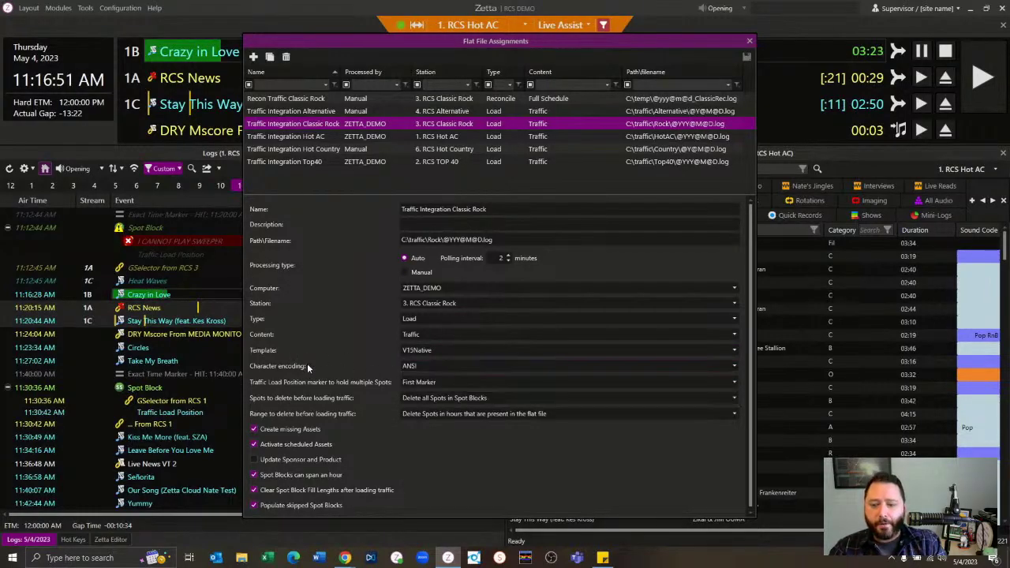
- Review the options for the marker holding multiple spots and for which spots and hours are deleted before loading traffic
{"action": "left_click", "coordinate": [443, 381]}
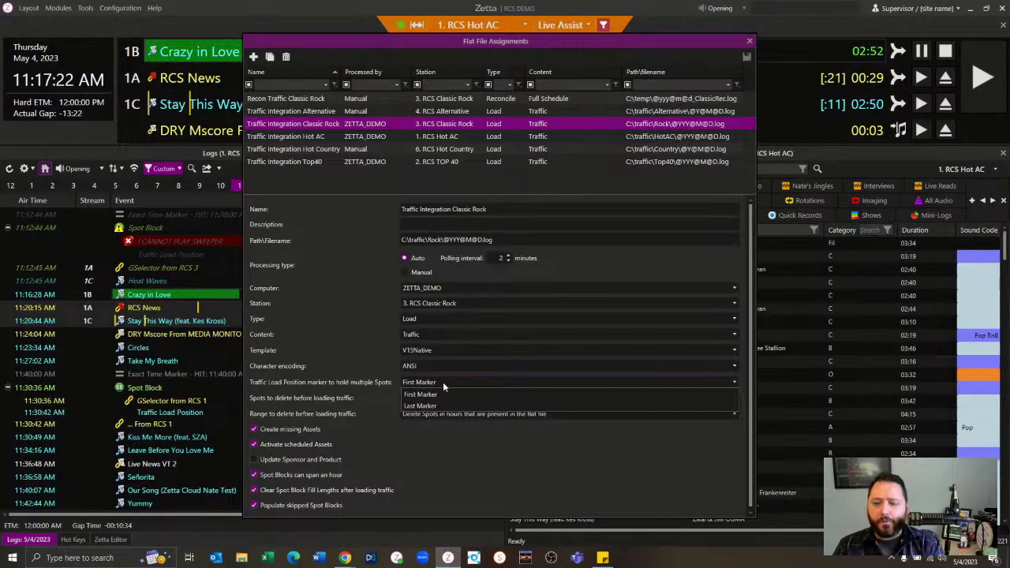
{"action": "left_click", "coordinate": [443, 382]}
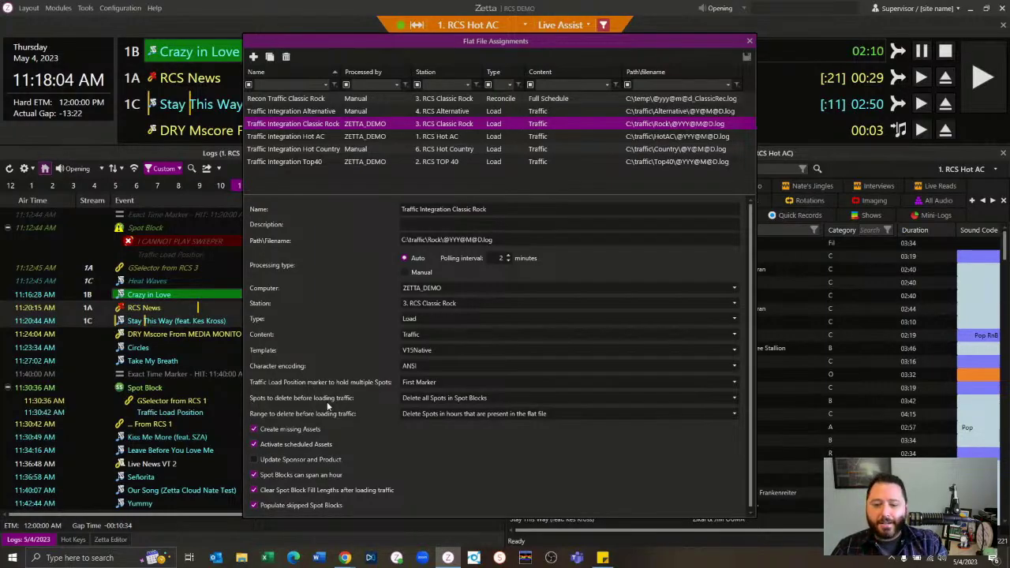
{"action": "left_click", "coordinate": [536, 399]}
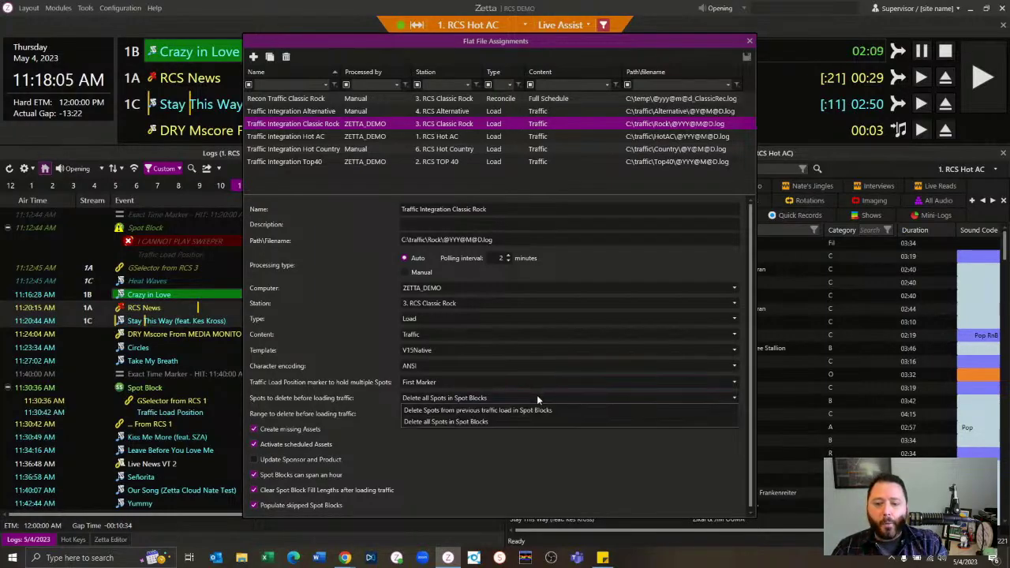
{"action": "left_click", "coordinate": [578, 421]}
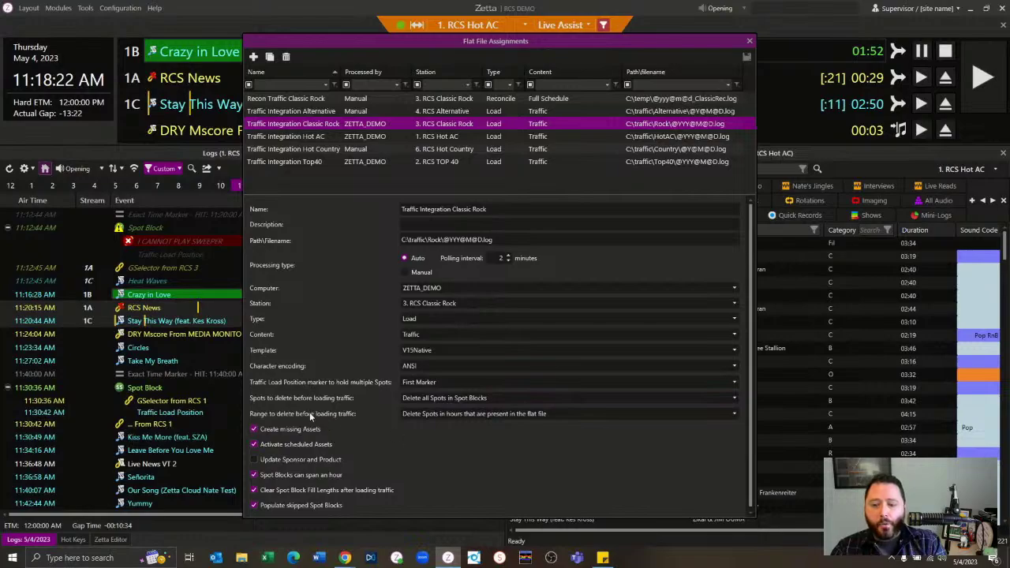
{"action": "left_click", "coordinate": [487, 414]}
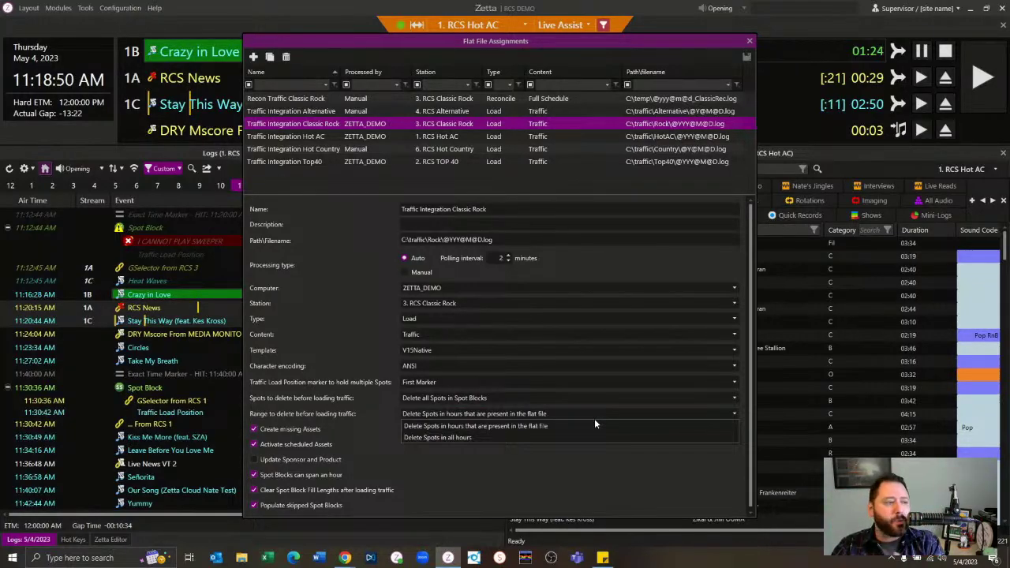
{"action": "left_click", "coordinate": [585, 483]}
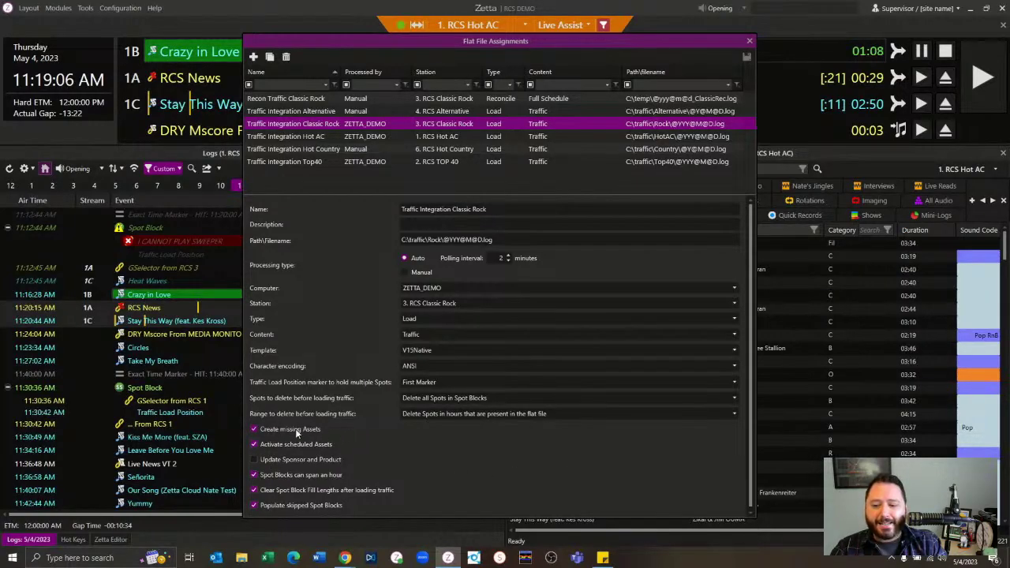
- Try turning off Create missing Assets for the Classic Rock assignment and enable it again
{"action": "left_click", "coordinate": [270, 429]}
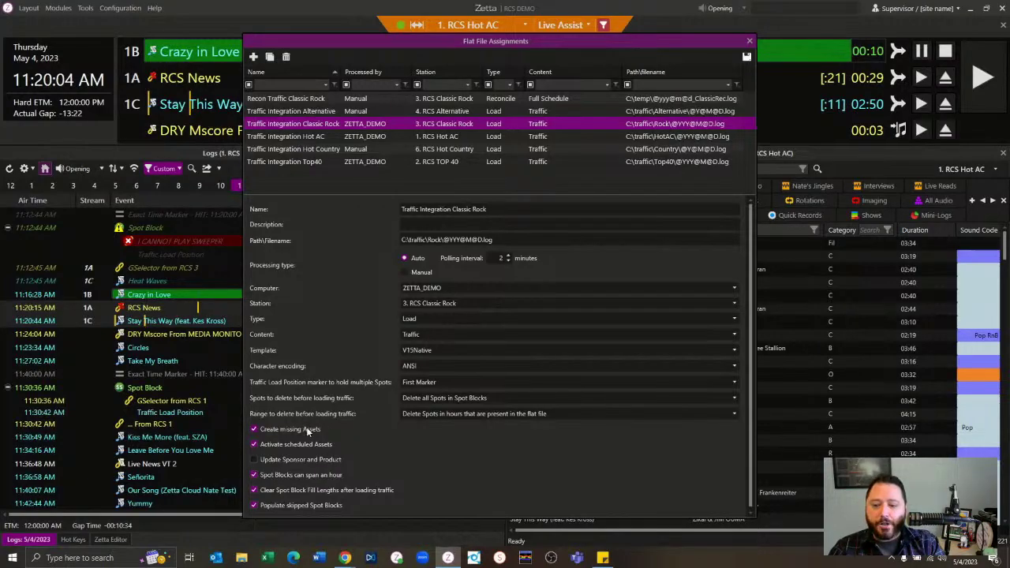
{"action": "left_click", "coordinate": [306, 428]}
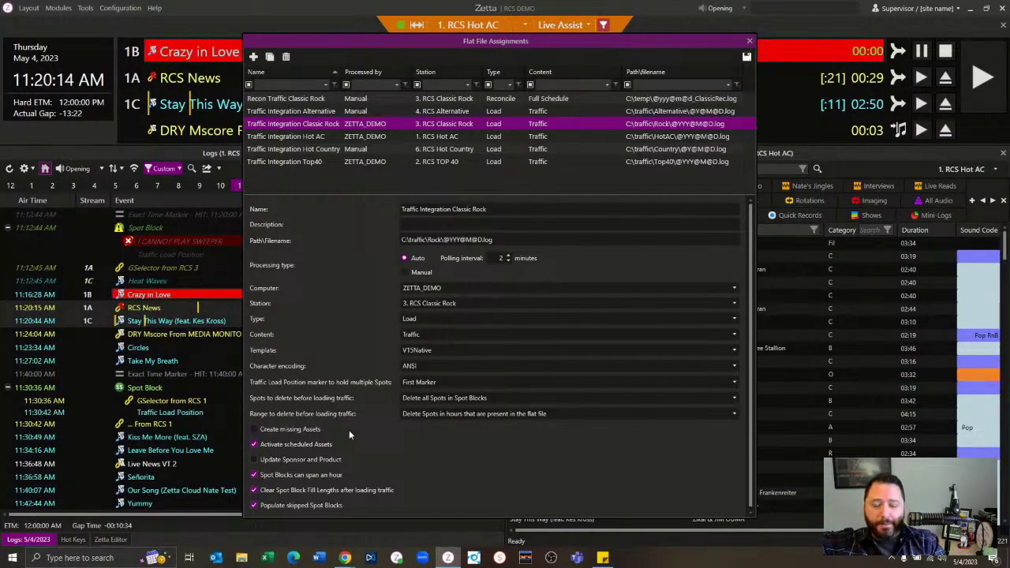
{"action": "left_click", "coordinate": [310, 428]}
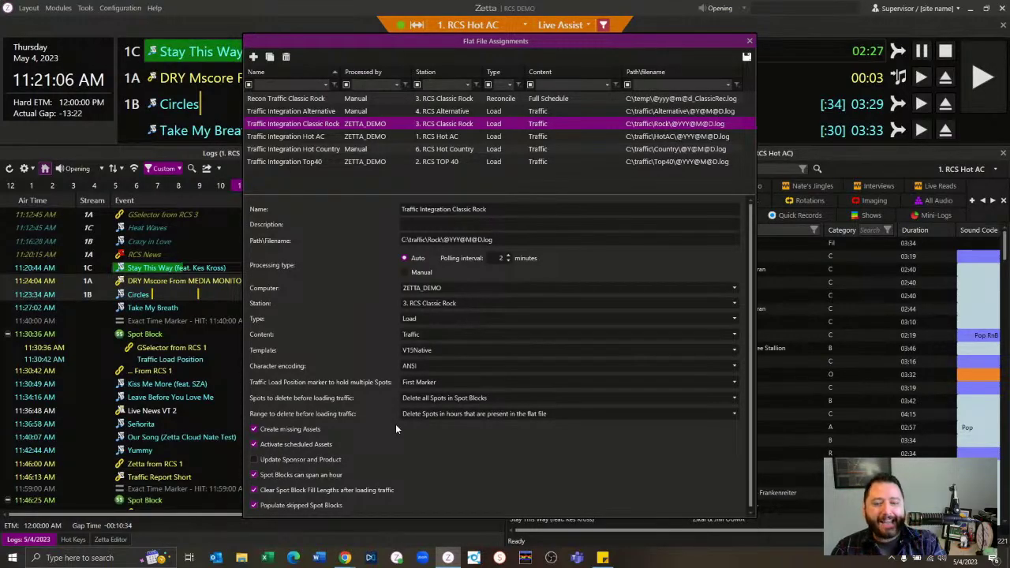
- Uncover the library's spots, sort them by External ID and examine the spot with ID 1001
{"action": "left_click_drag", "start_coordinate": [612, 40], "coordinate": [394, 35]}
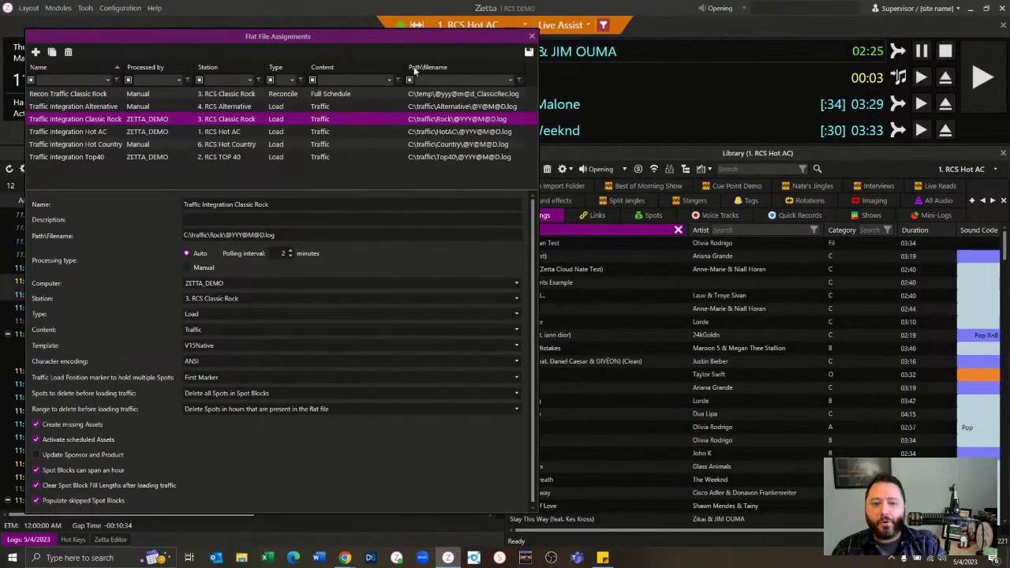
{"action": "left_click", "coordinate": [649, 215]}
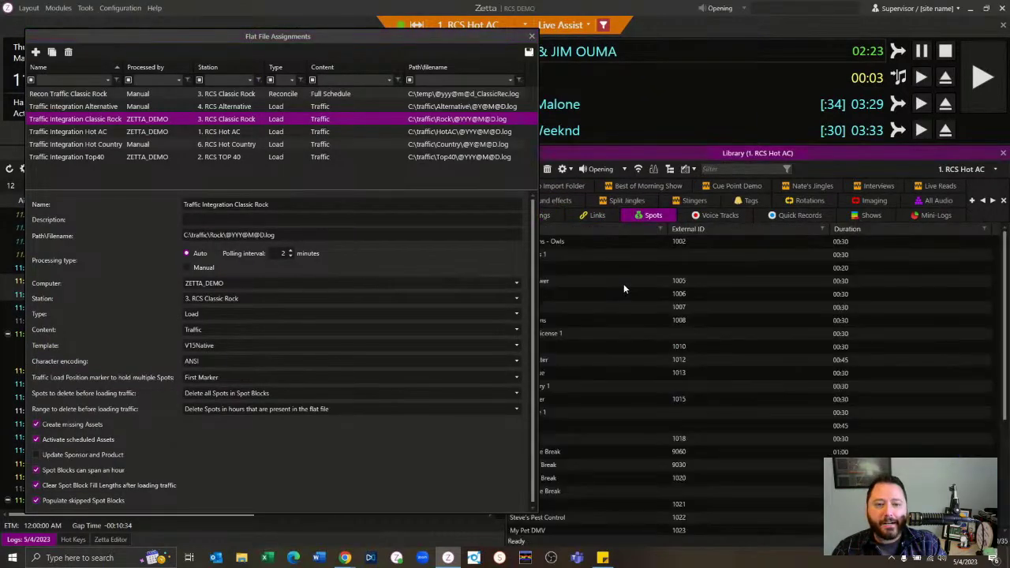
{"action": "left_click", "coordinate": [710, 228]}
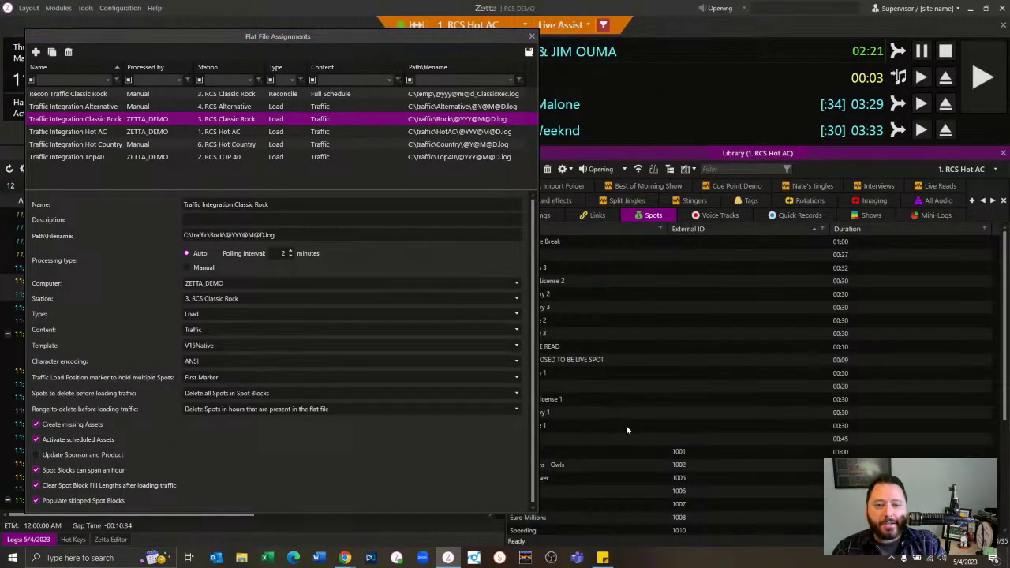
{"action": "left_click", "coordinate": [688, 450]}
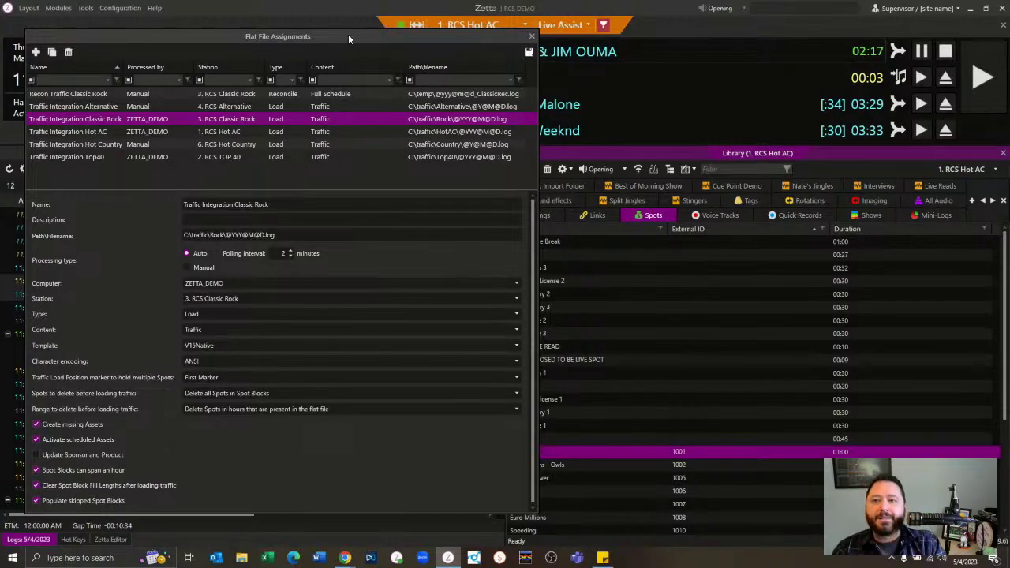
{"action": "left_click_drag", "start_coordinate": [347, 34], "coordinate": [545, 53]}
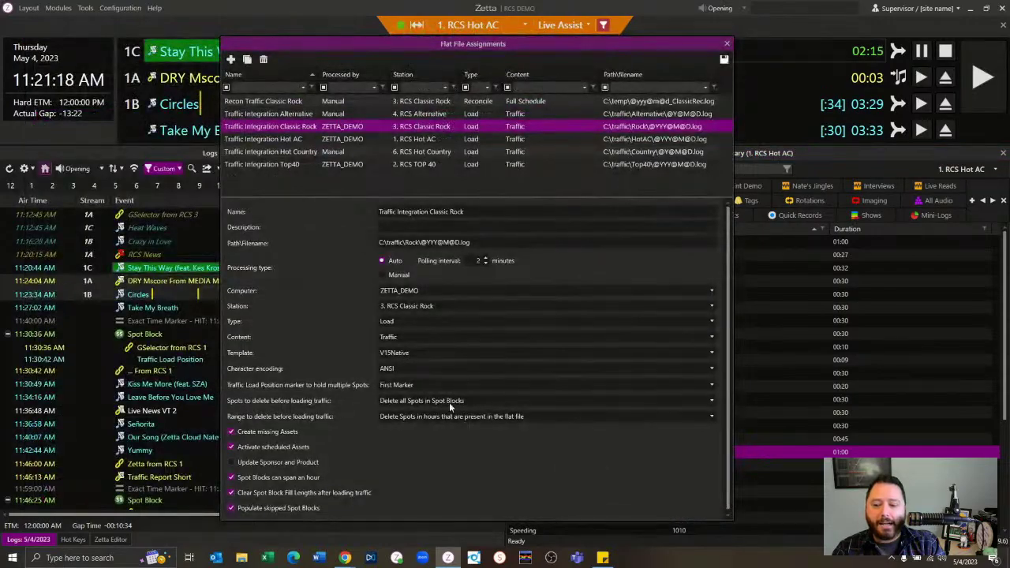
- Enable Update Sponsor and Product for the Classic Rock assignment, leaving Activate scheduled Assets and Spot Blocks can span an hour enabled
{"action": "left_click", "coordinate": [294, 449]}
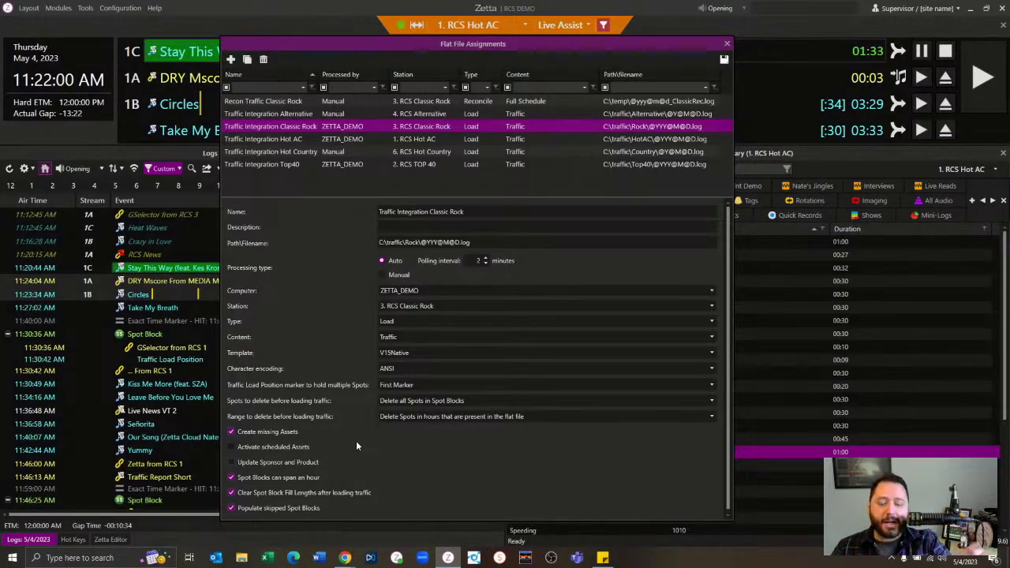
{"action": "left_click", "coordinate": [306, 448]}
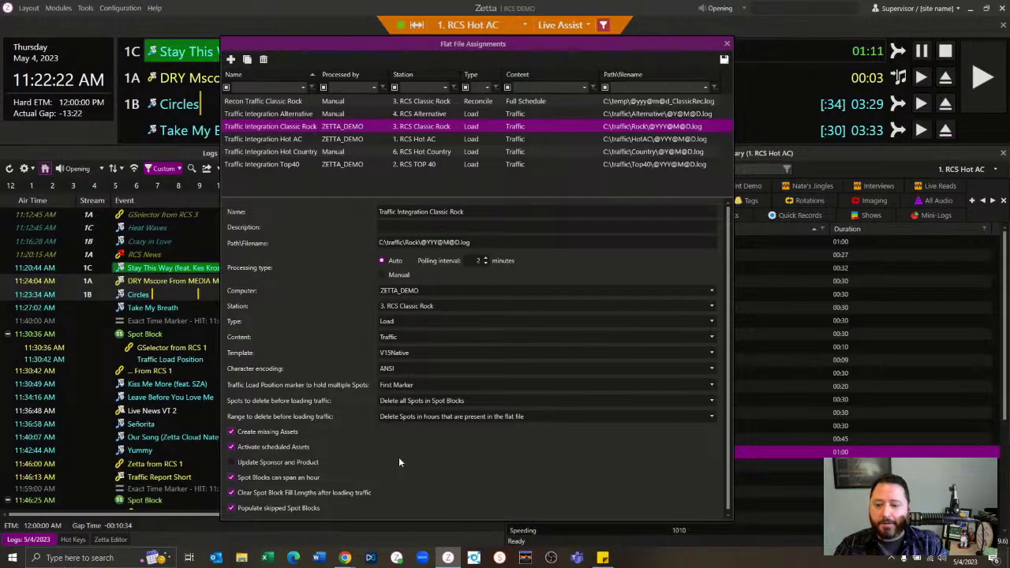
{"action": "left_click", "coordinate": [251, 463]}
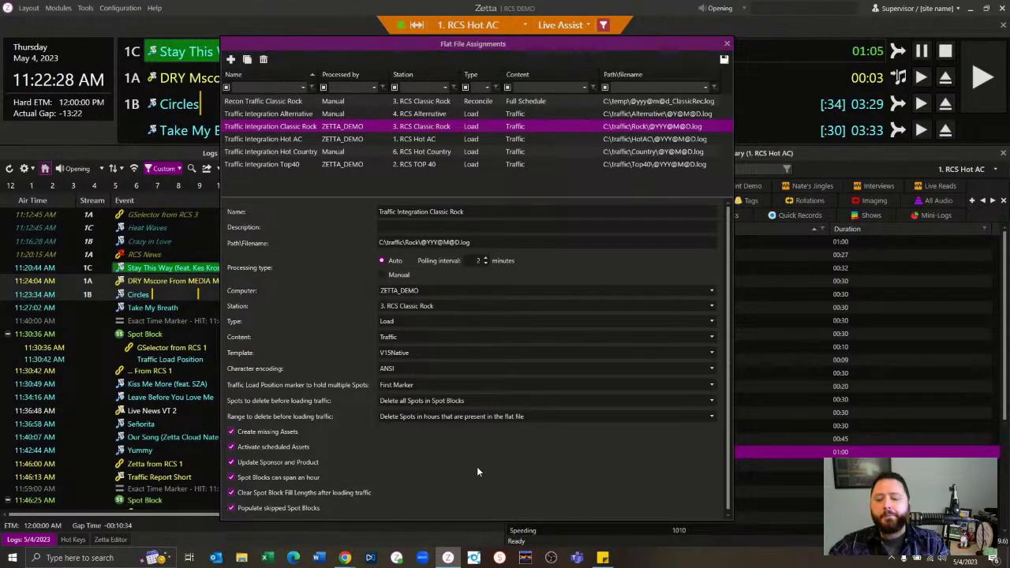
{"action": "left_click", "coordinate": [327, 478]}
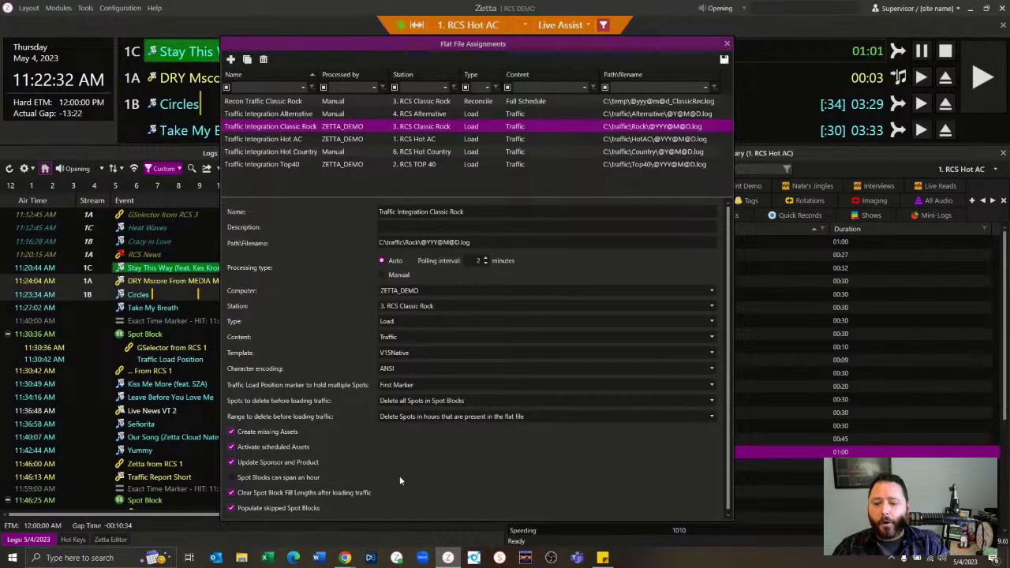
{"action": "left_click", "coordinate": [319, 478]}
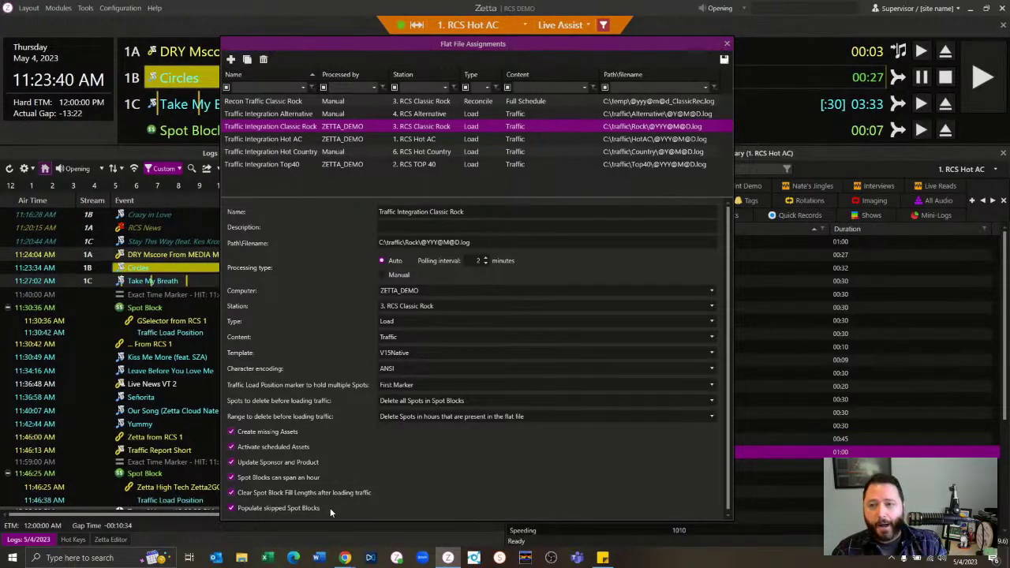
- Select the Recon Traffic Classic Rock assignment, review its path/filename and switch its processing type from Manual to Auto
{"action": "left_click", "coordinate": [259, 103]}
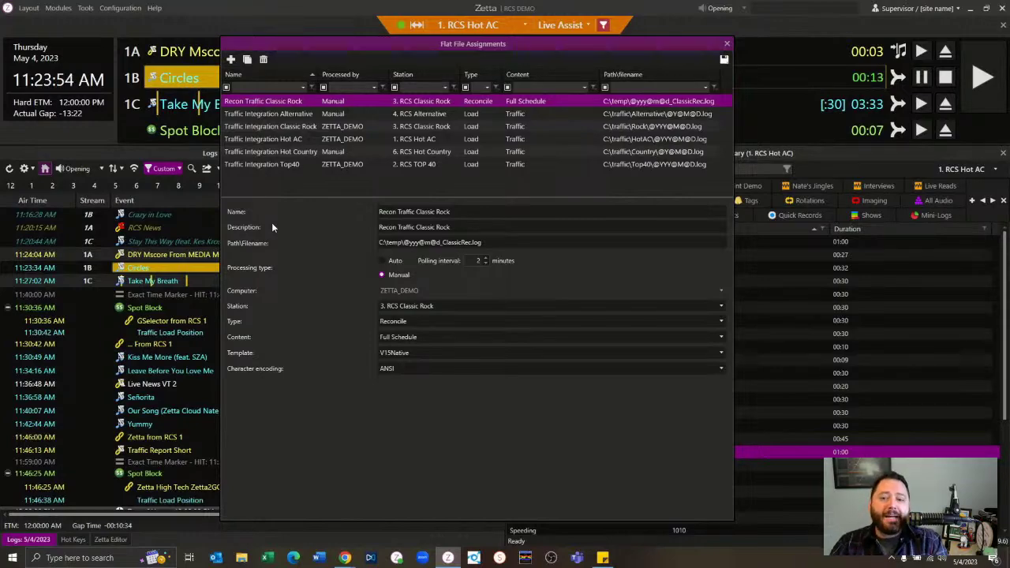
{"action": "left_click_drag", "start_coordinate": [479, 243], "coordinate": [380, 243]}
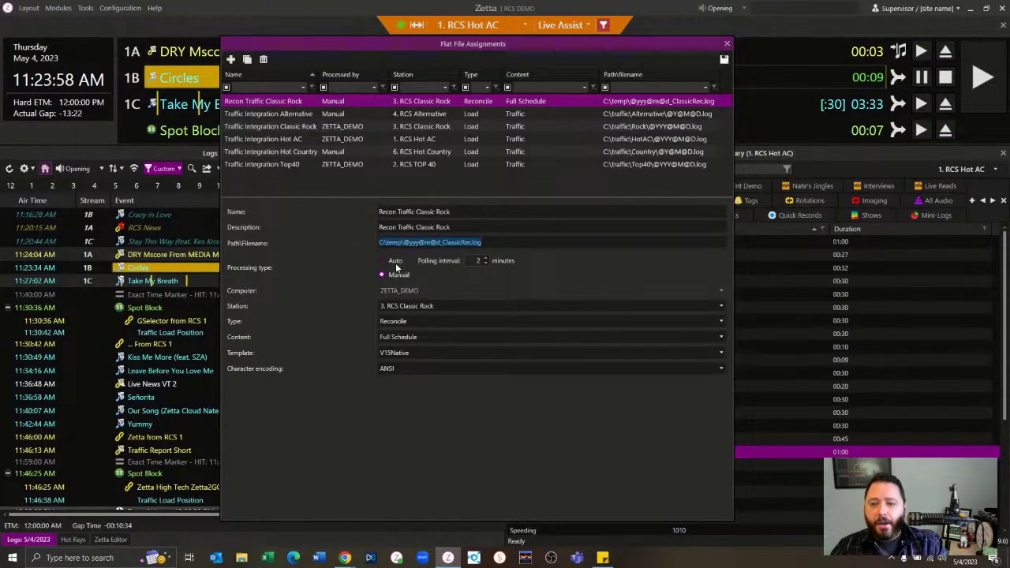
{"action": "left_click", "coordinate": [395, 263]}
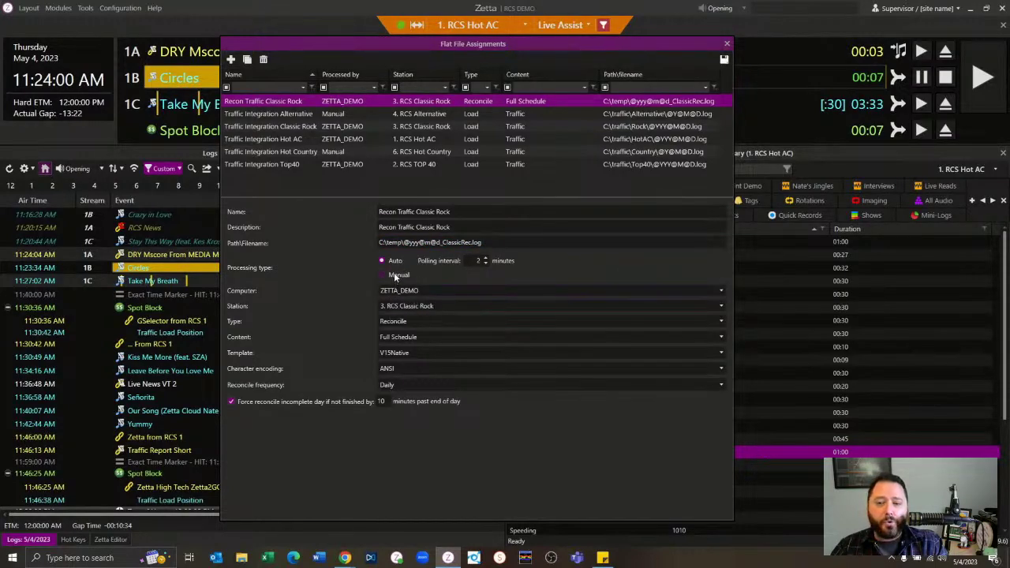
{"action": "left_click", "coordinate": [394, 274]}
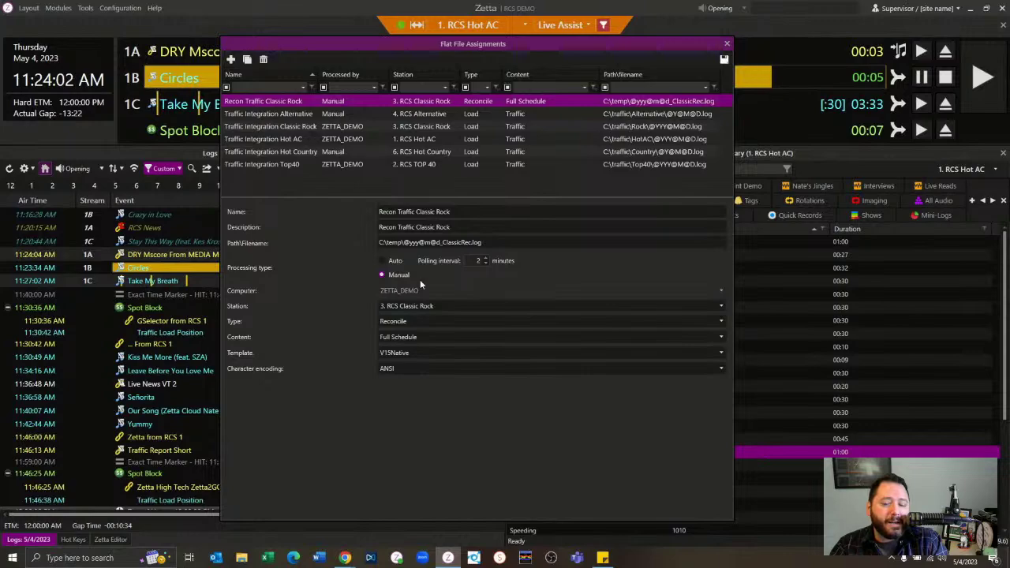
{"action": "left_click", "coordinate": [391, 263]}
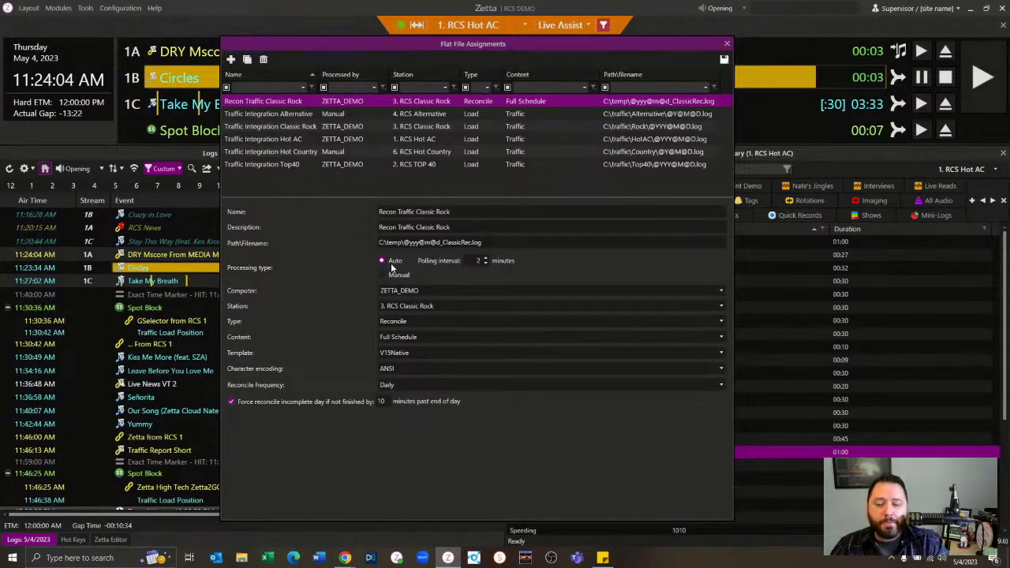
- Try the Hourly reconcile frequency for the Recon Traffic Classic Rock assignment, return it to Daily and review the force reconcile delay
{"action": "left_click", "coordinate": [408, 386]}
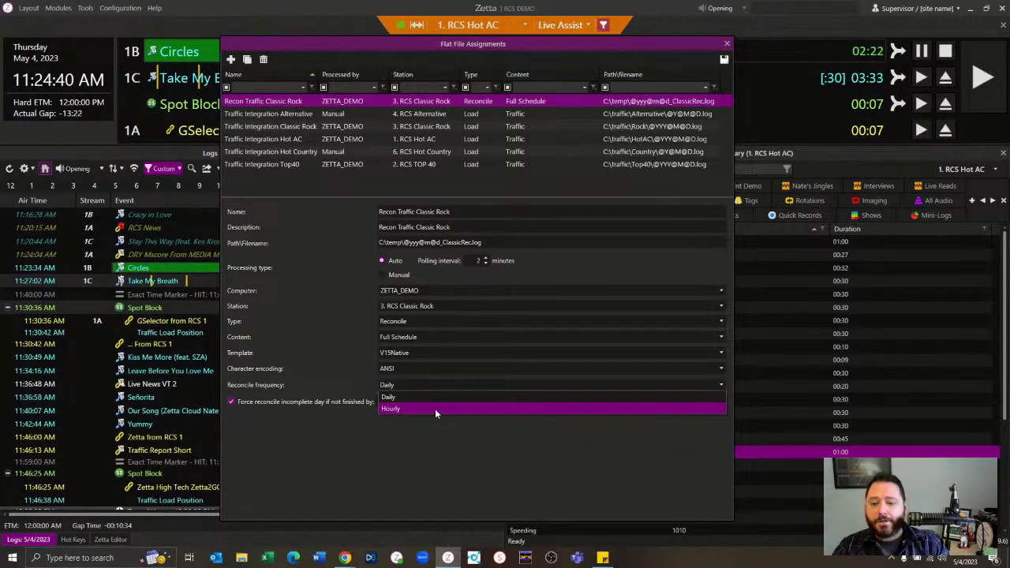
{"action": "left_click", "coordinate": [434, 409]}
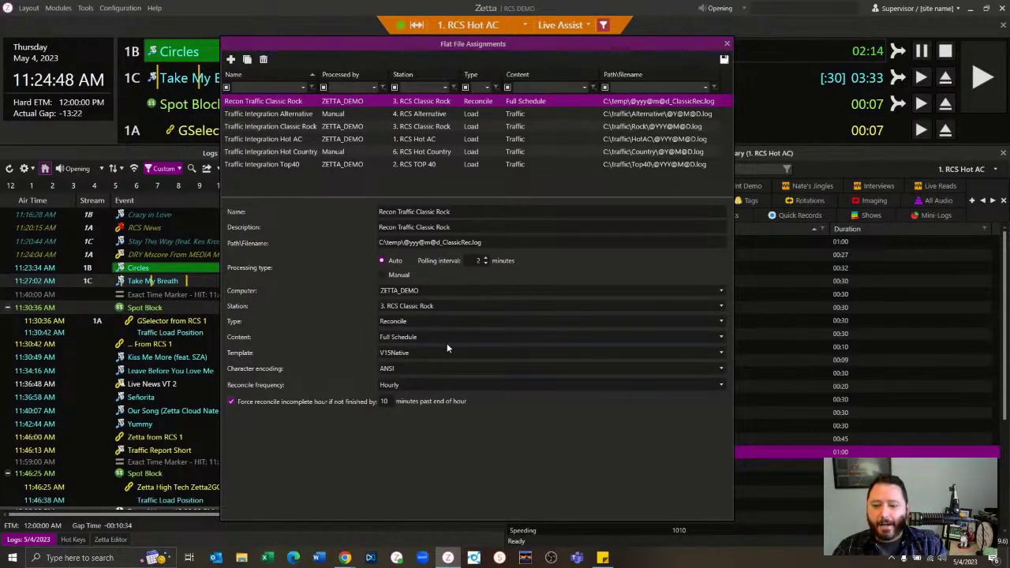
{"action": "left_click", "coordinate": [406, 383]}
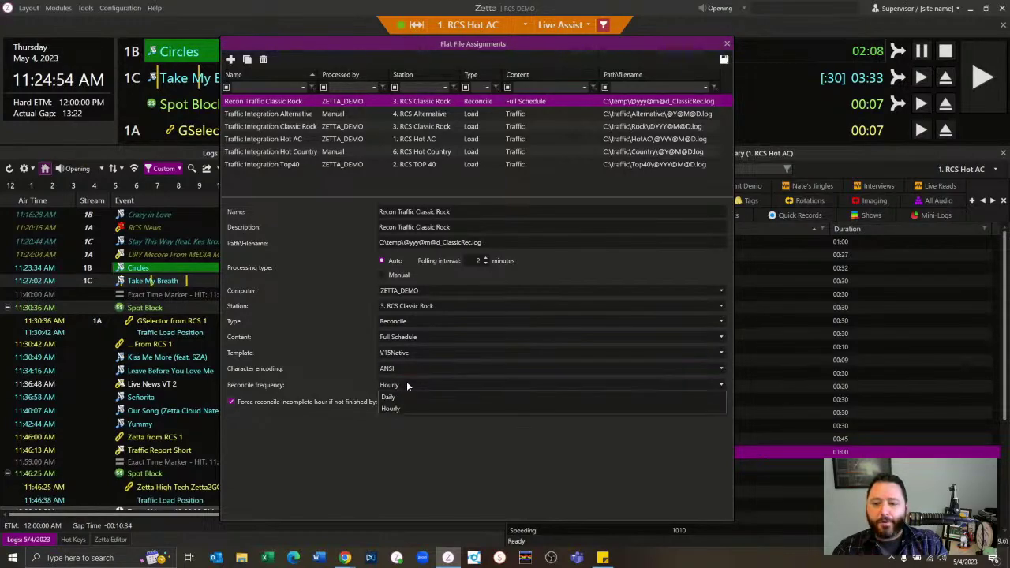
{"action": "left_click", "coordinate": [405, 397]}
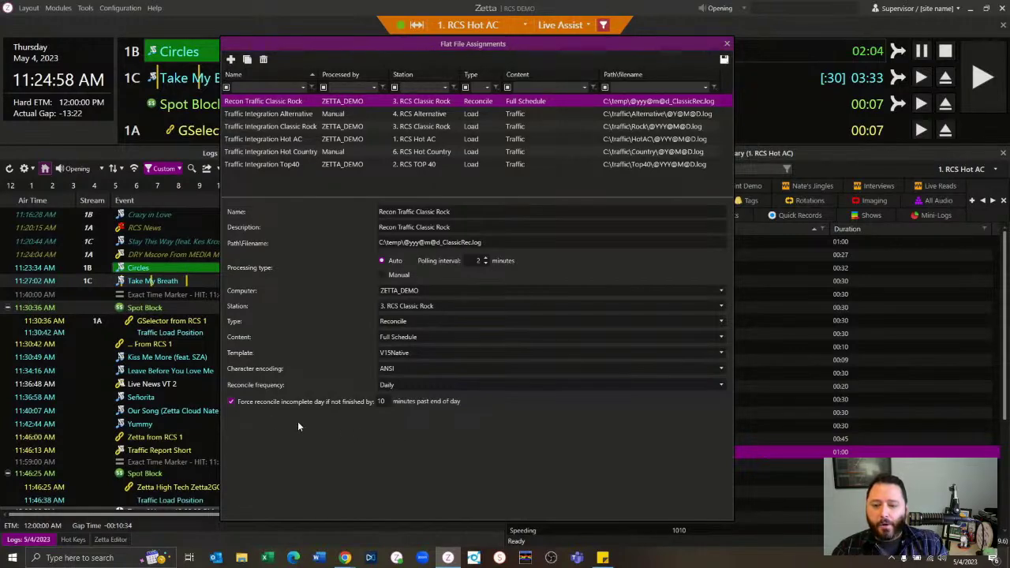
{"action": "left_click", "coordinate": [389, 403]}
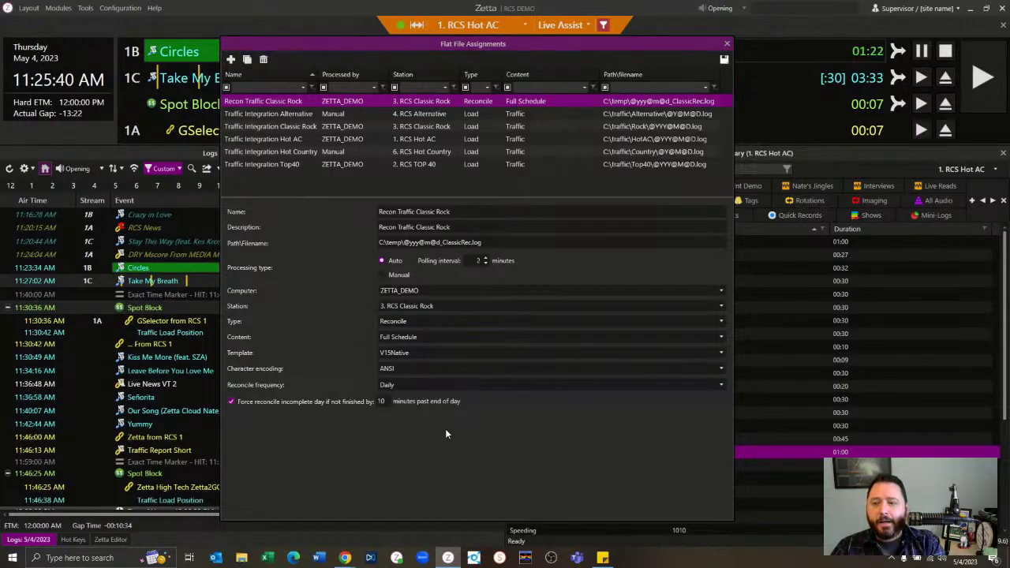
- Check the traffic integration offered in the Hot AC log and review the Traffic Integration Hot AC assignment's settings
{"action": "left_click", "coordinate": [122, 170]}
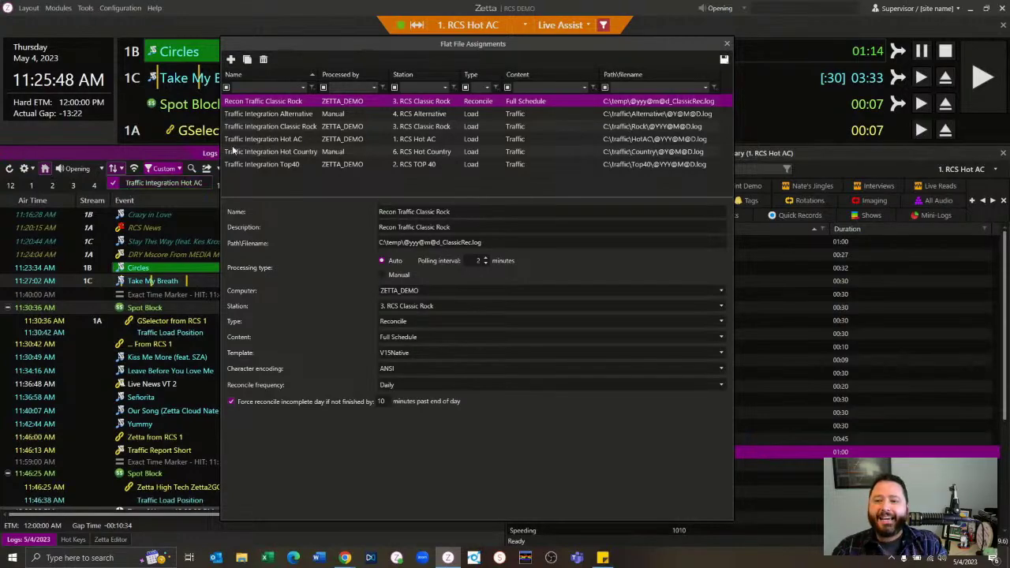
{"action": "left_click", "coordinate": [288, 139]}
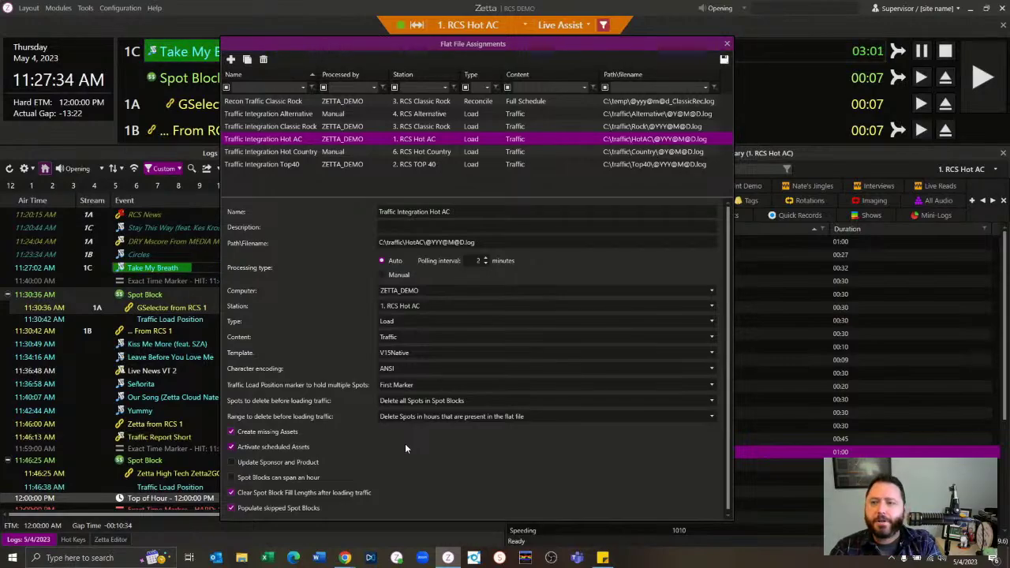
- In the macros for 1. RCS Hot AC, search the Execute Command task types for "spotblo" and close the macro editor
{"action": "left_click", "coordinate": [120, 8]}
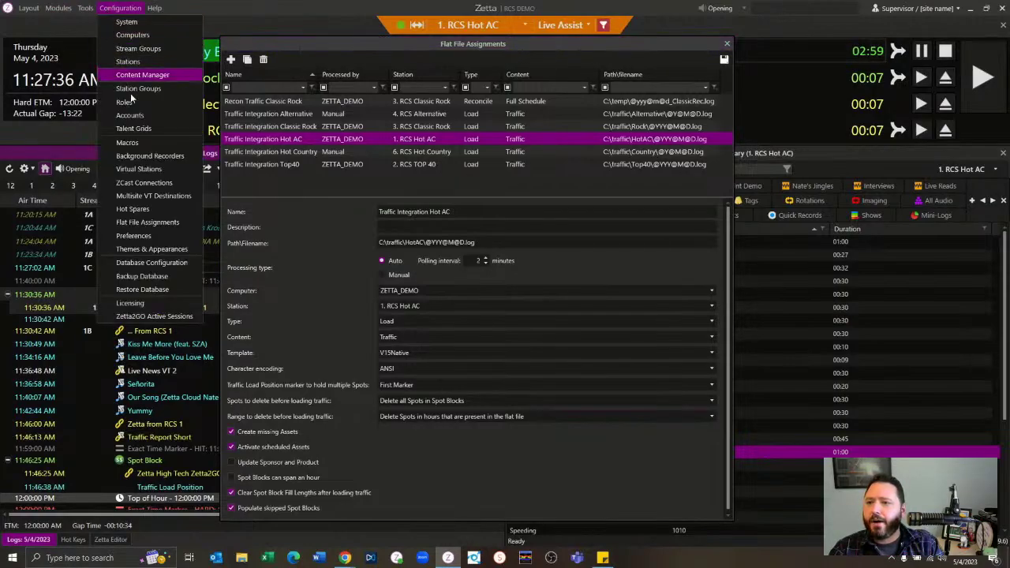
{"action": "left_click", "coordinate": [152, 148]}
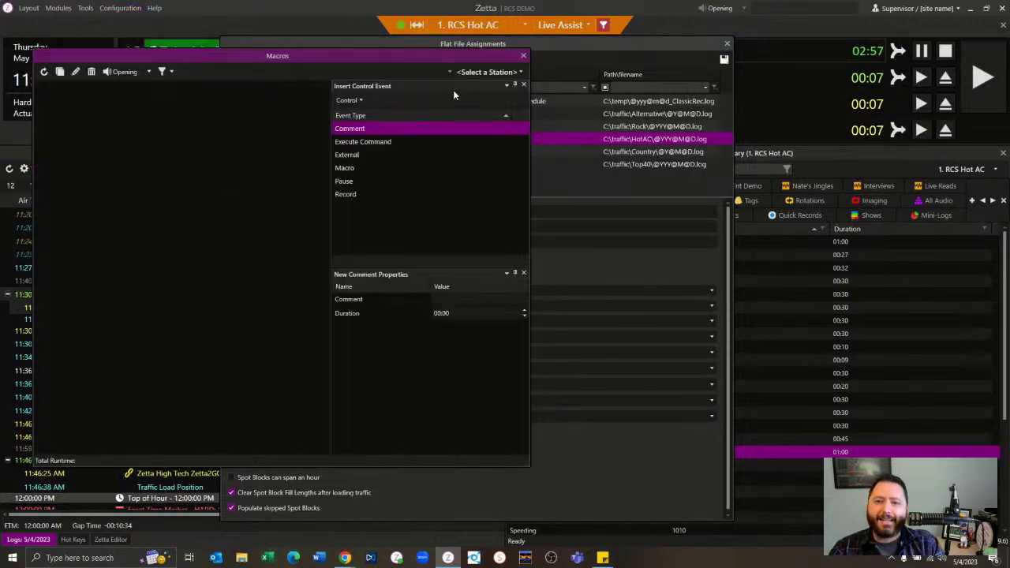
{"action": "left_click", "coordinate": [474, 70]}
{"action": "left_click", "coordinate": [450, 93]}
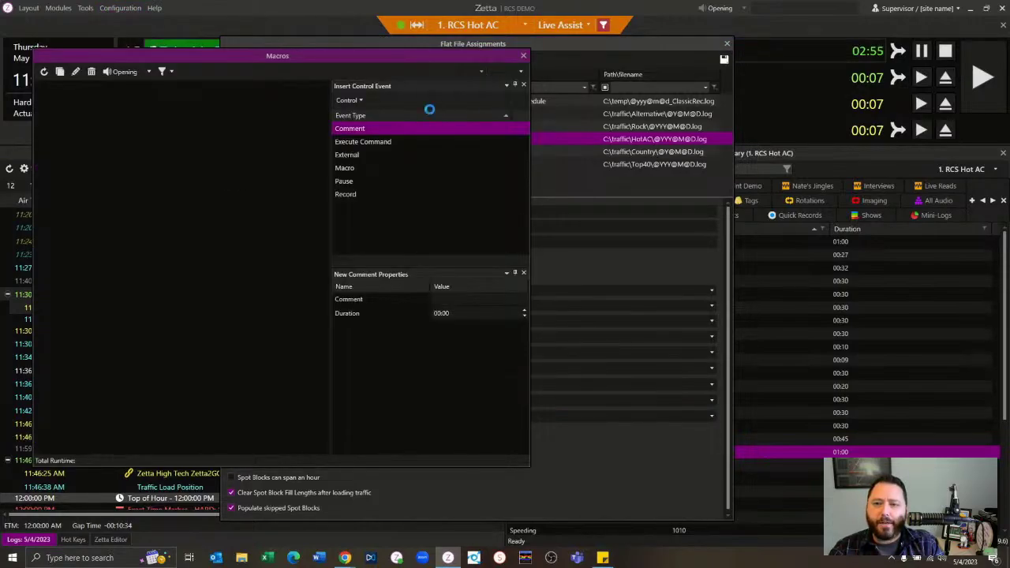
{"action": "left_click", "coordinate": [368, 141]}
{"action": "left_click", "coordinate": [497, 299]}
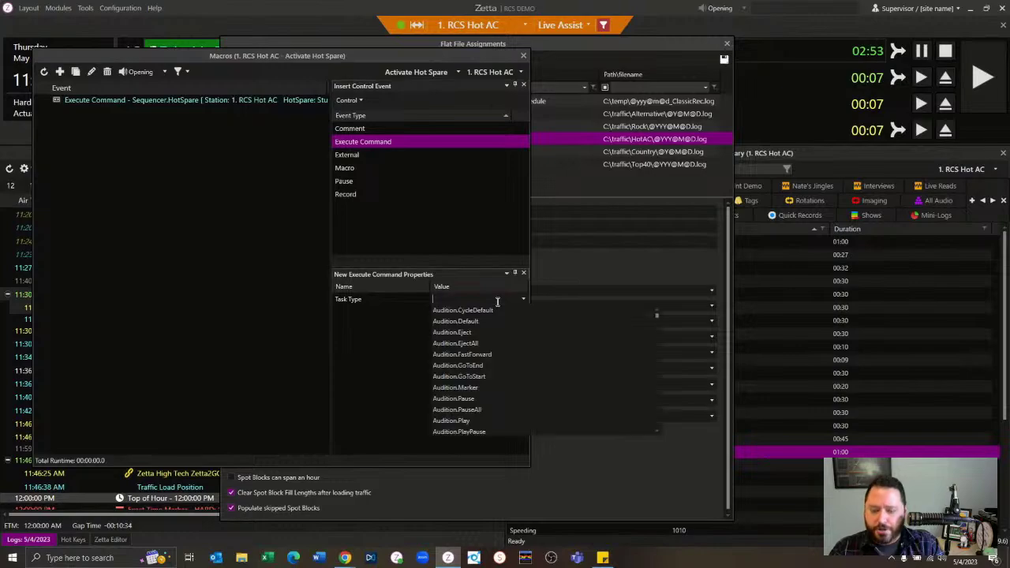
{"action": "type", "text": "spotblo"}
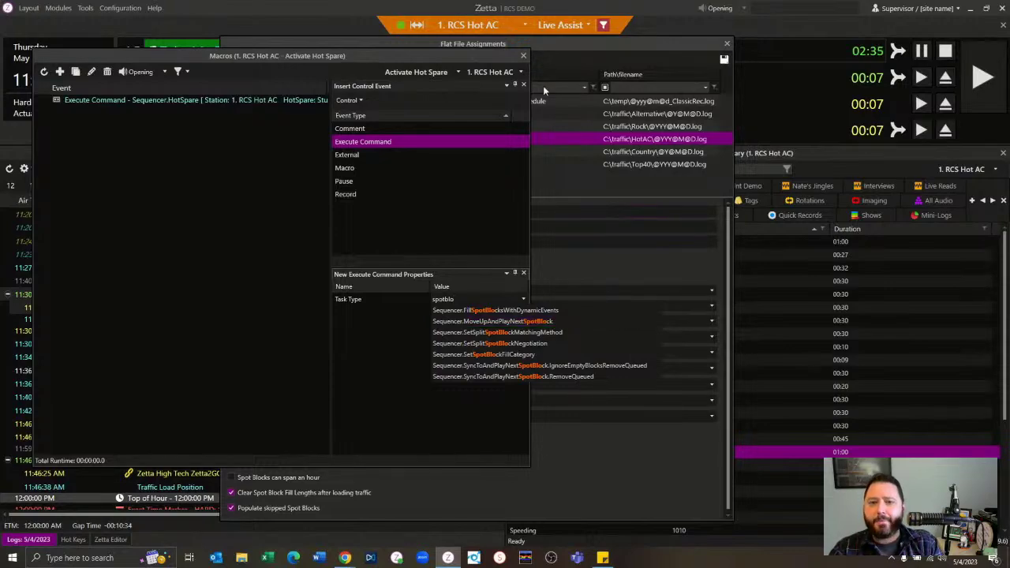
{"action": "left_click", "coordinate": [522, 57]}
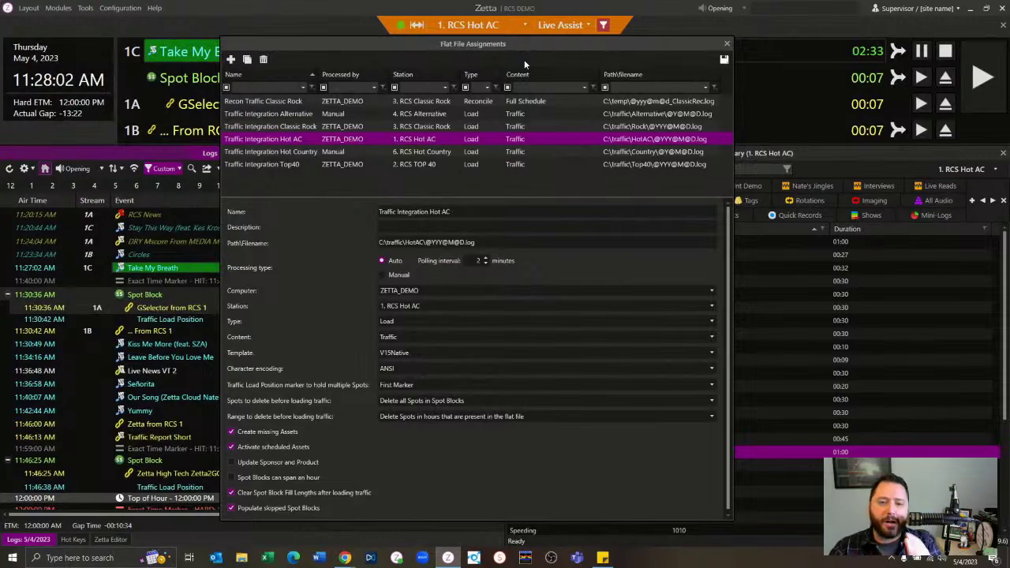